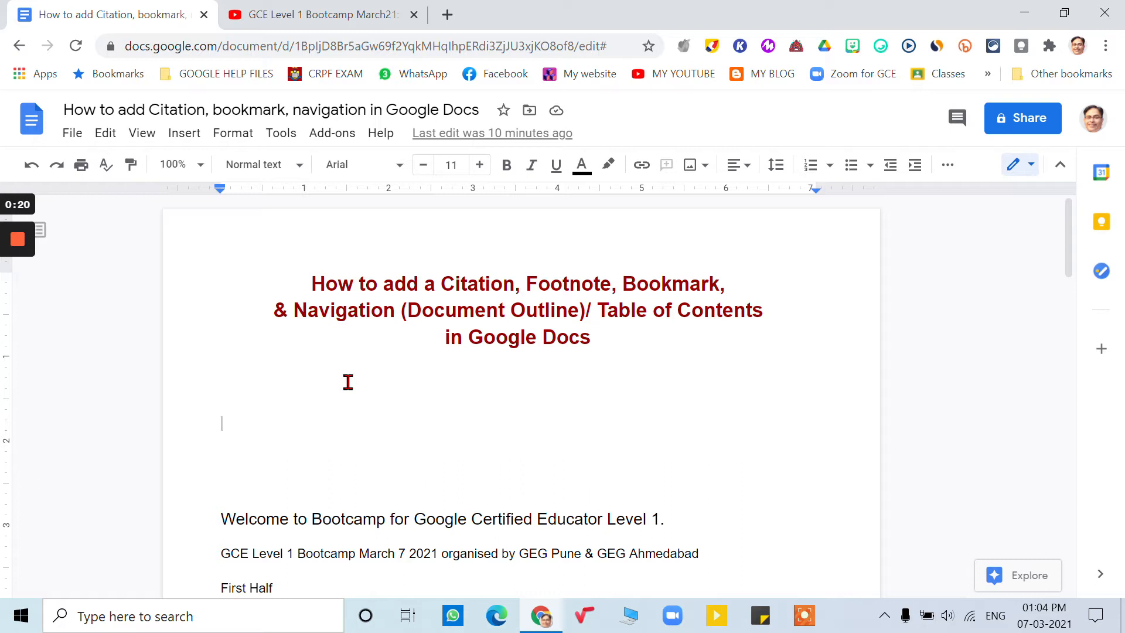
# - Search the web from the document's Explore tool for "GEG Pune"
pyautogui.click(1024, 584)
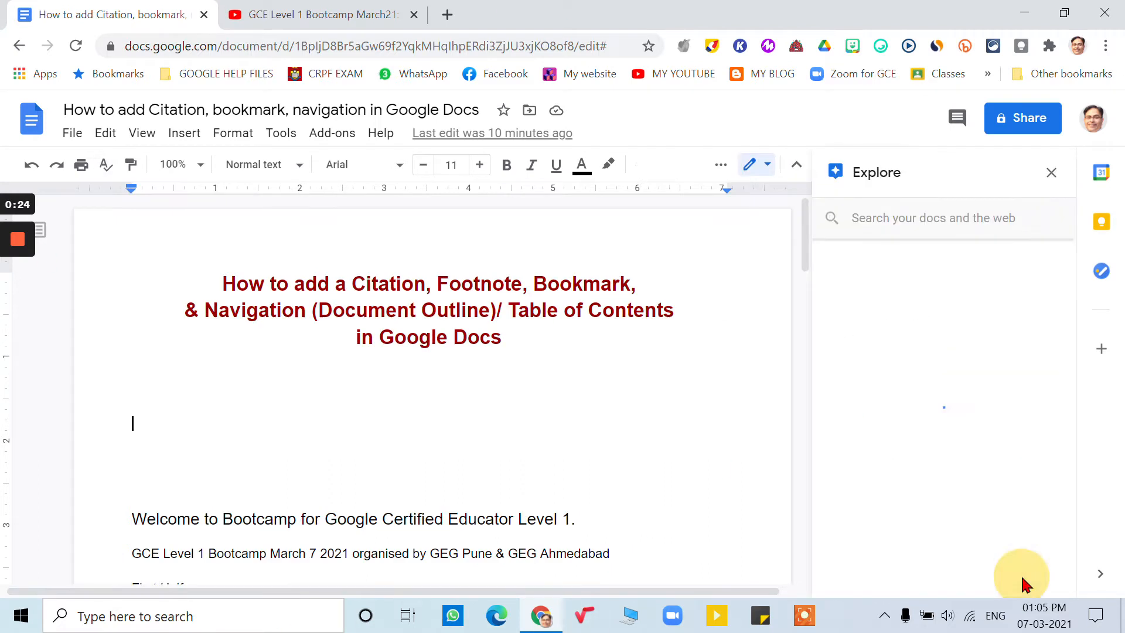
pyautogui.click(873, 221)
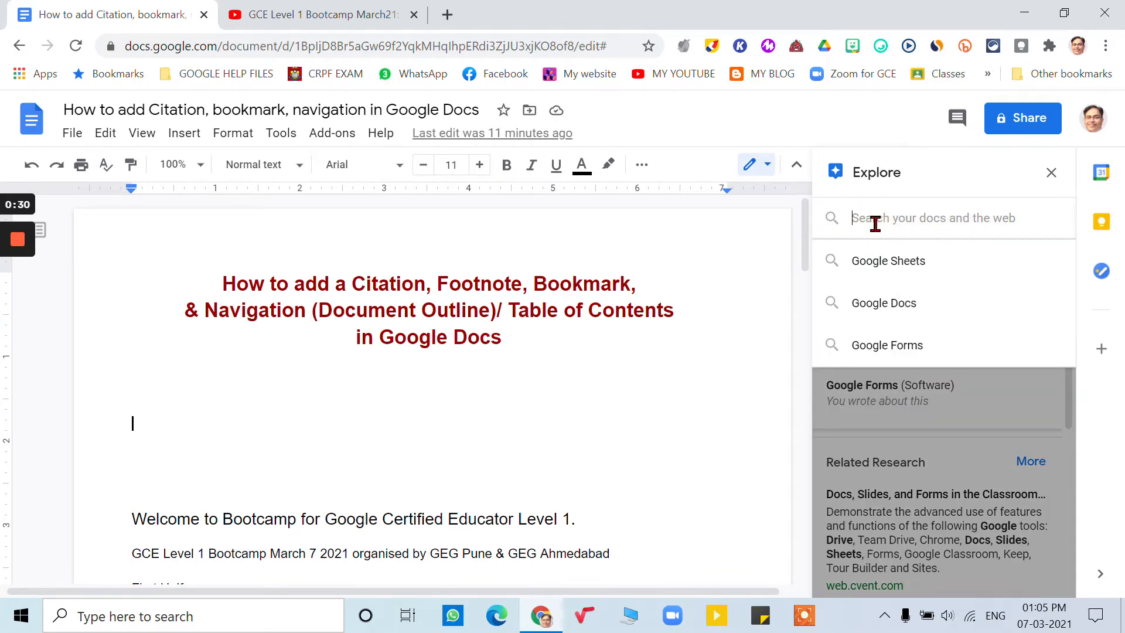
pyautogui.write('GEG Pune')
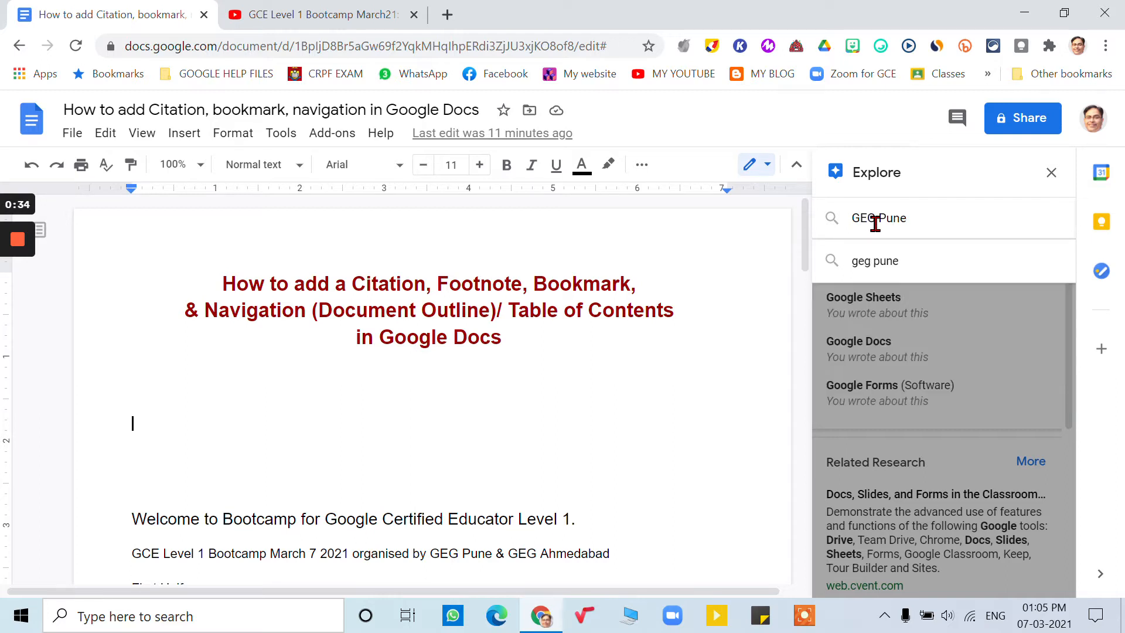
pyautogui.press('Return')
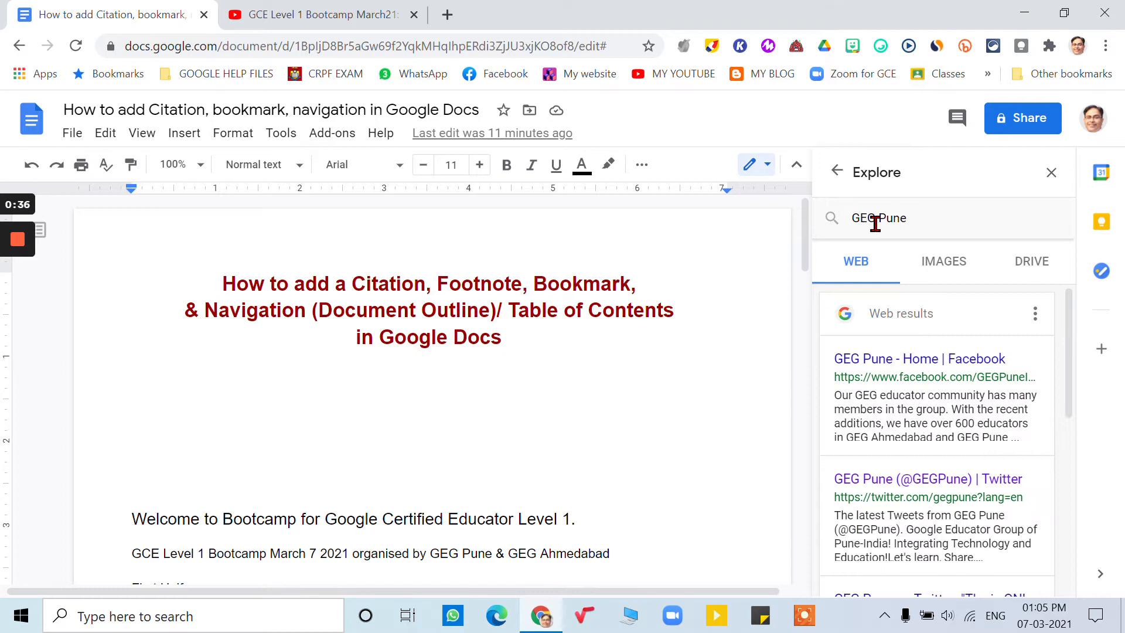
# - Copy the profile description from the GEG Pune Twitter result and paste it below the document's title
pyautogui.moveTo(946, 394)
pyautogui.click(928, 486)
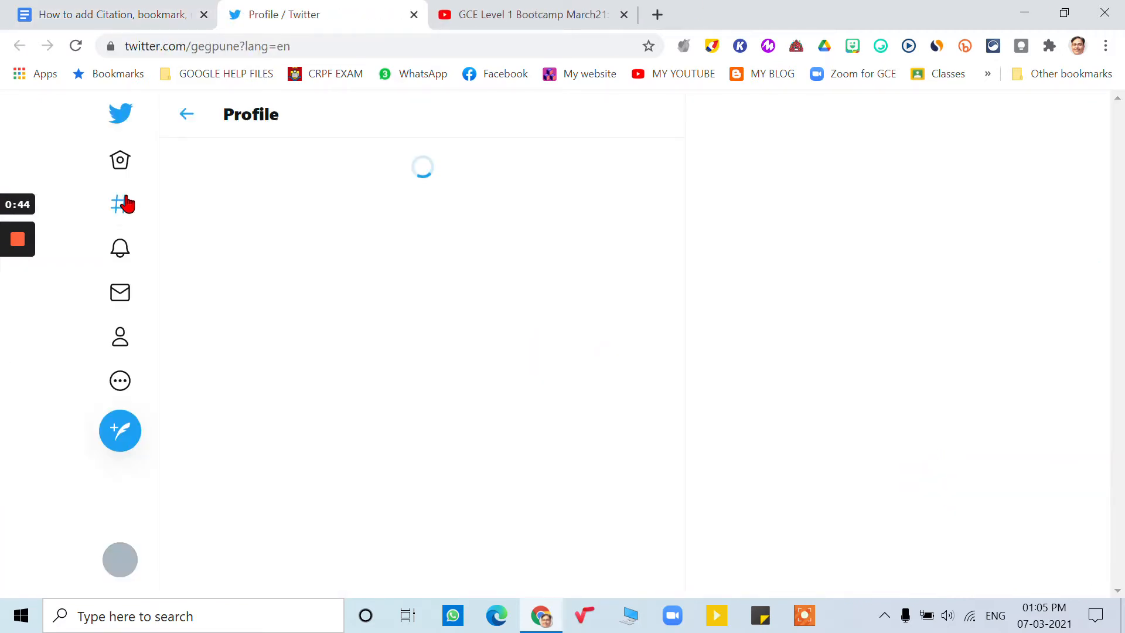
pyautogui.moveTo(614, 451); pyautogui.dragTo(171, 427)
pyautogui.hotkey('ctrl', 'c')
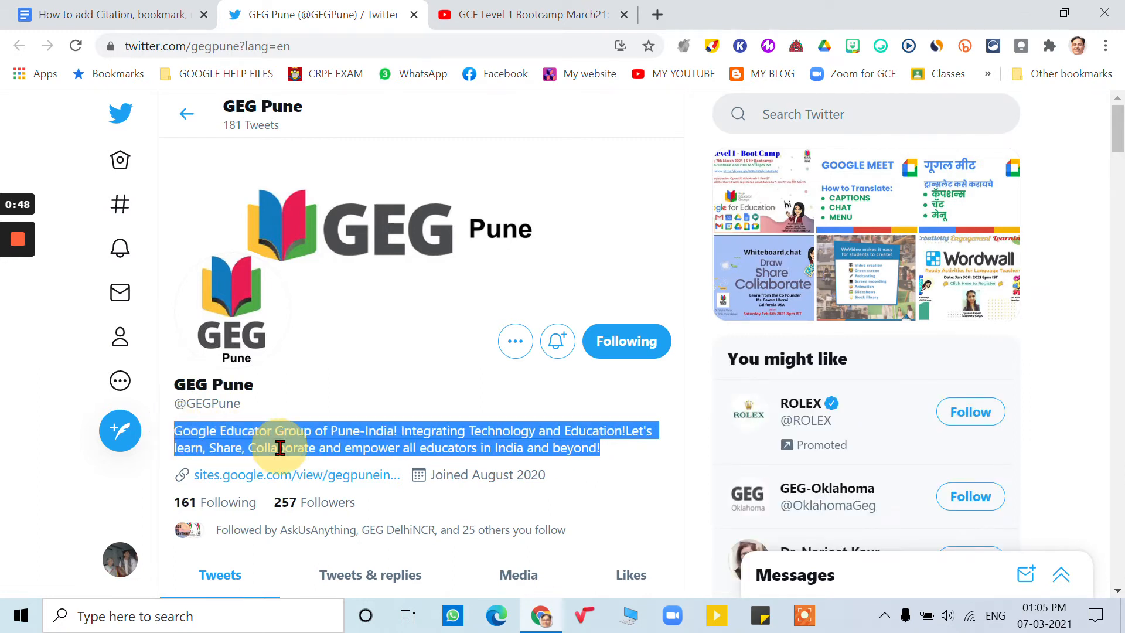
pyautogui.click(55, 11)
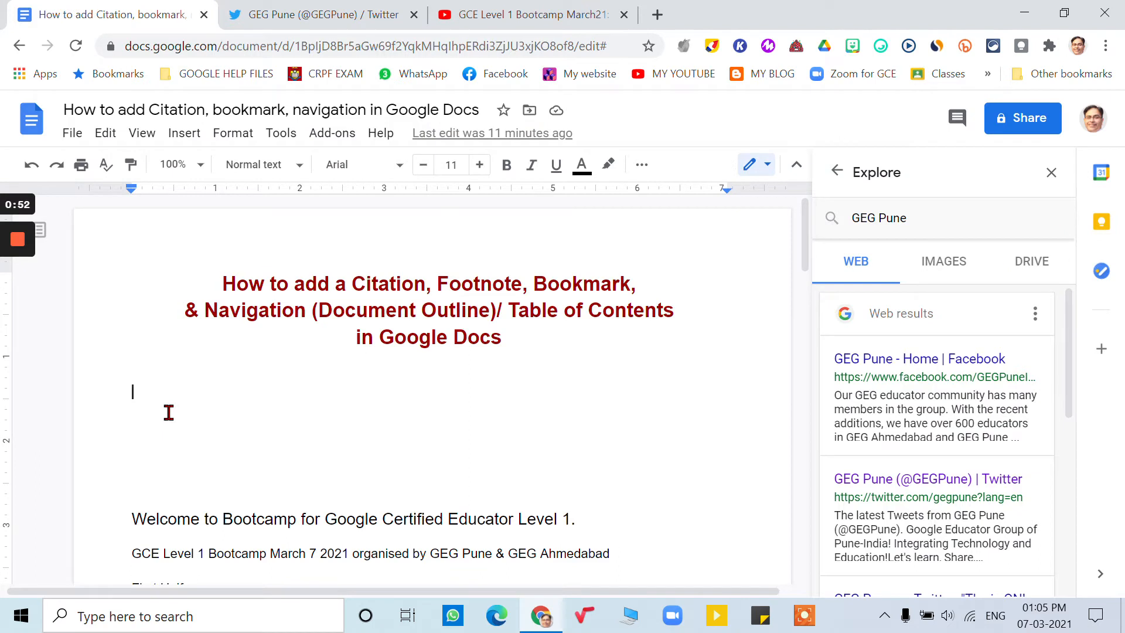
pyautogui.hotkey('ctrl', 'v')
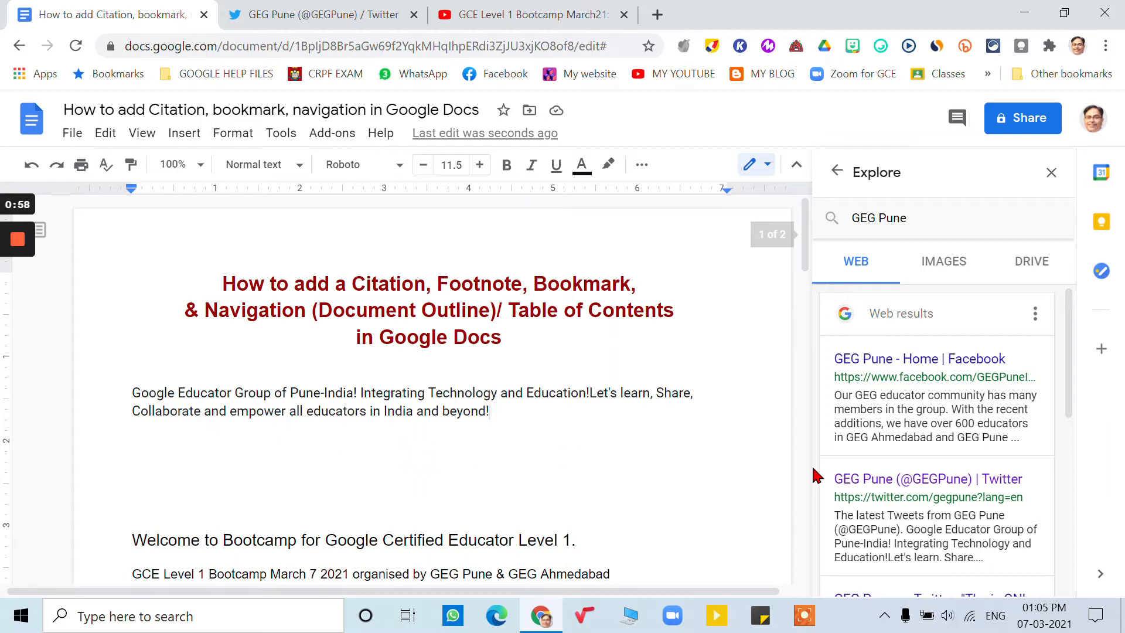
# - Cite the GEG Pune Twitter result as a footnote on the pasted description, check the footnote, and close Explore
pyautogui.moveTo(1041, 471)
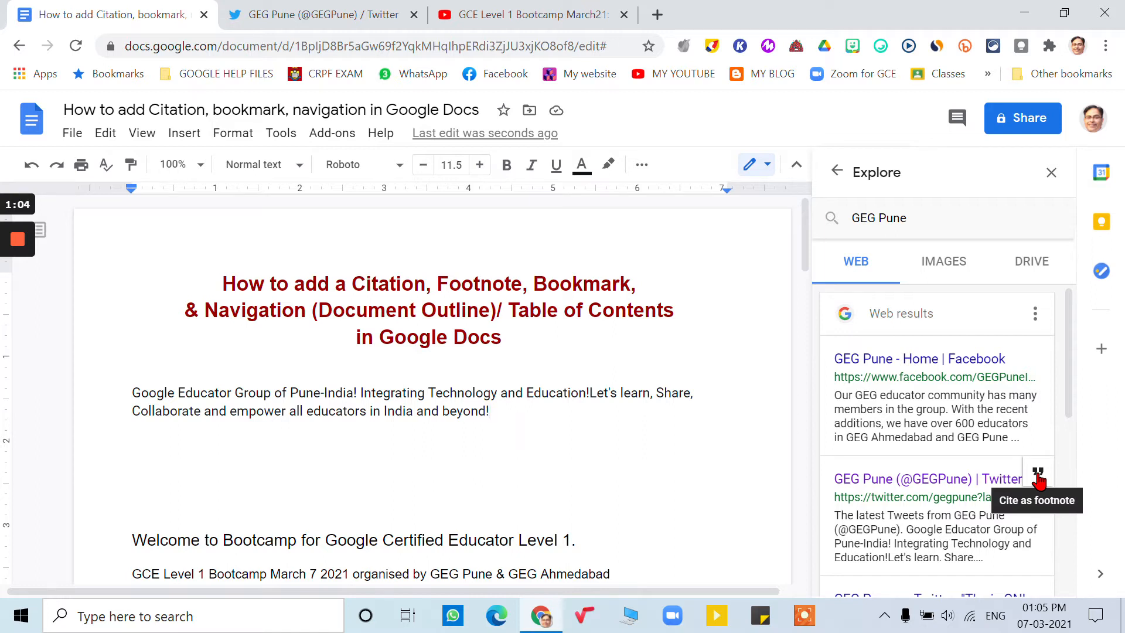
pyautogui.click(1038, 476)
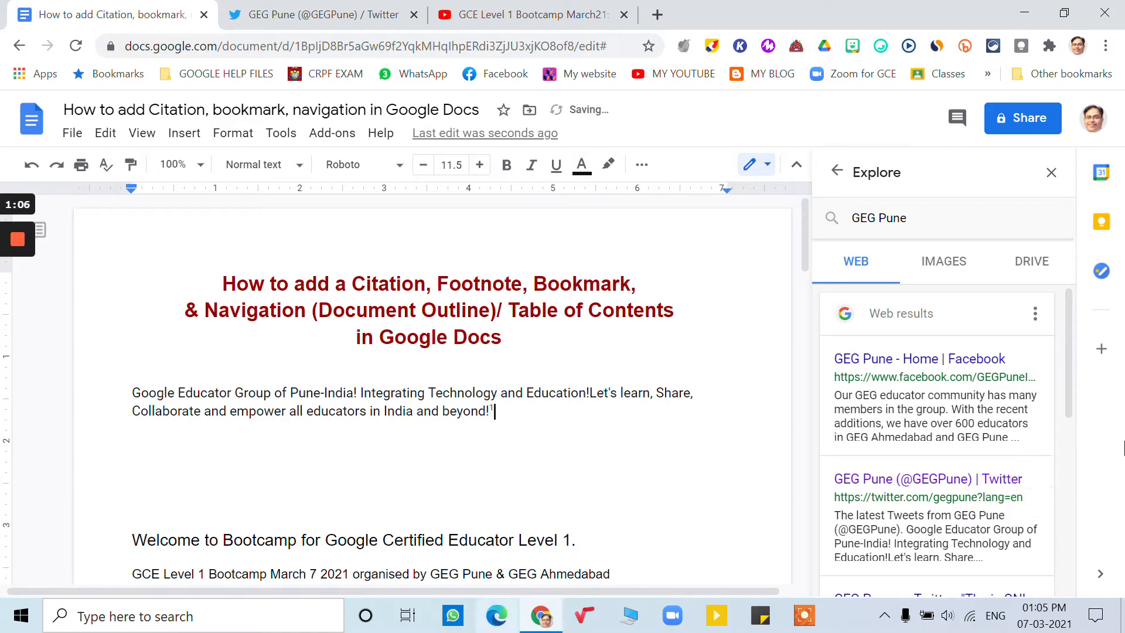
pyautogui.scroll(-3, 532, 455)
pyautogui.scroll(-10, 532, 454)
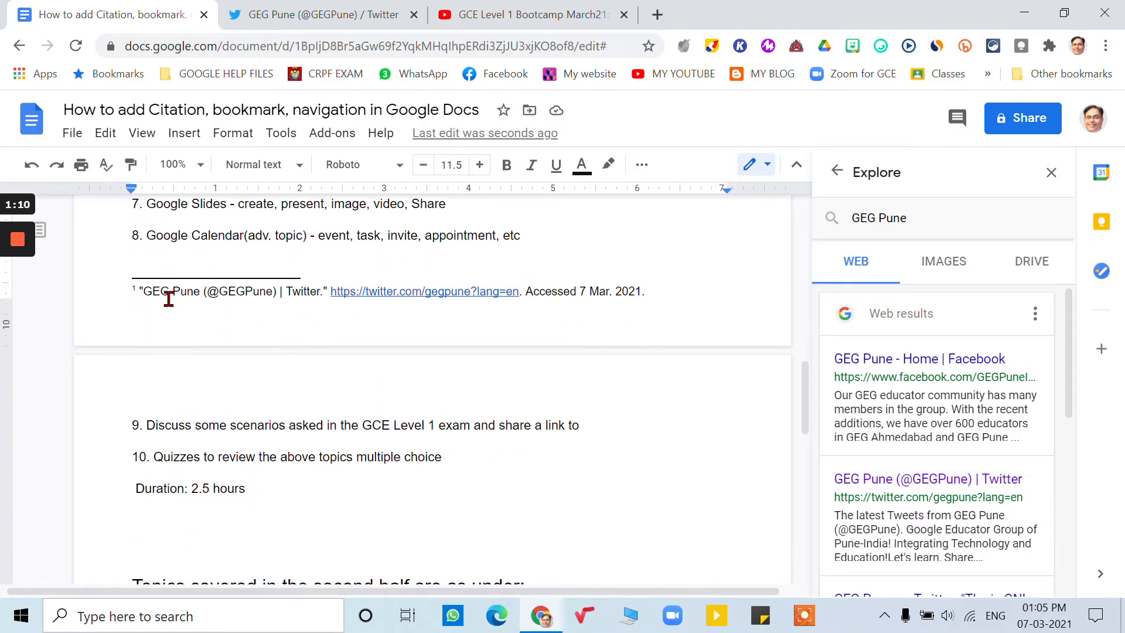
pyautogui.click(1052, 173)
pyautogui.scroll(10, 355, 397)
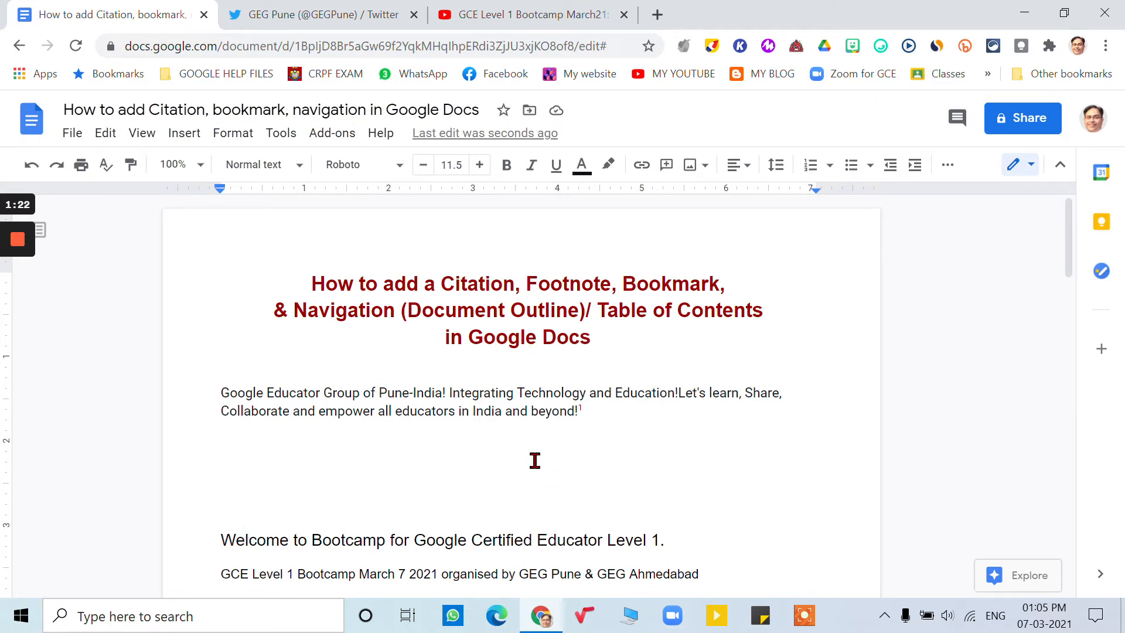
# - Copy the URL of the "GCE Level 1 Bootcamp March21: Second half" YouTube video, close the Twitter page, and return to the document
pyautogui.scroll(-3, 598, 369)
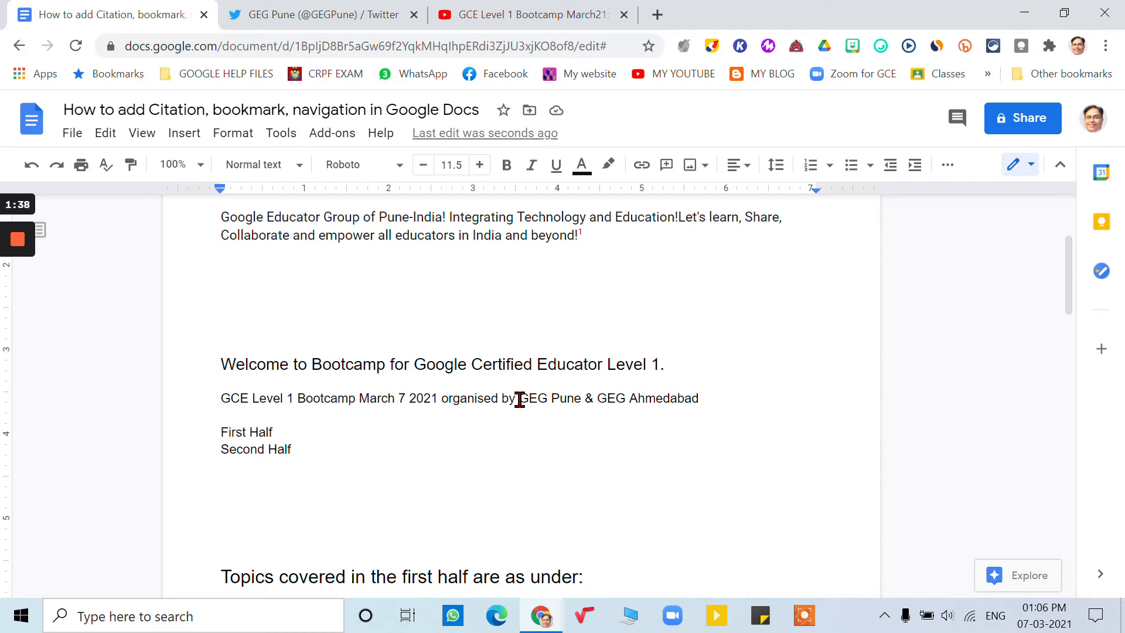
pyautogui.click(568, 8)
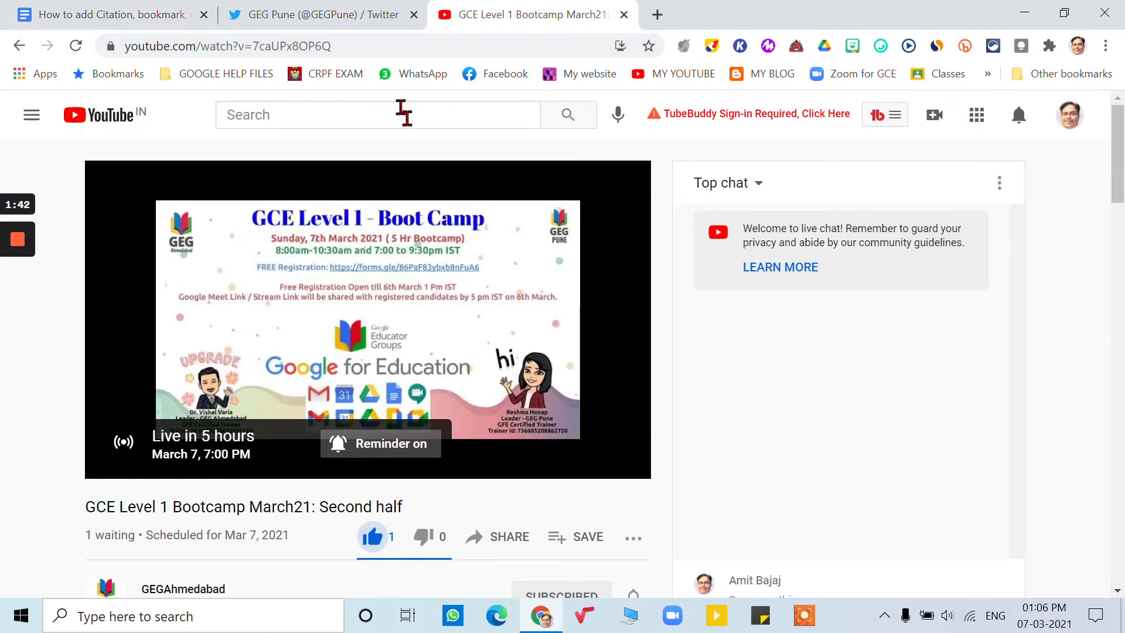
pyautogui.click(360, 46)
pyautogui.hotkey('ctrl', 'c')
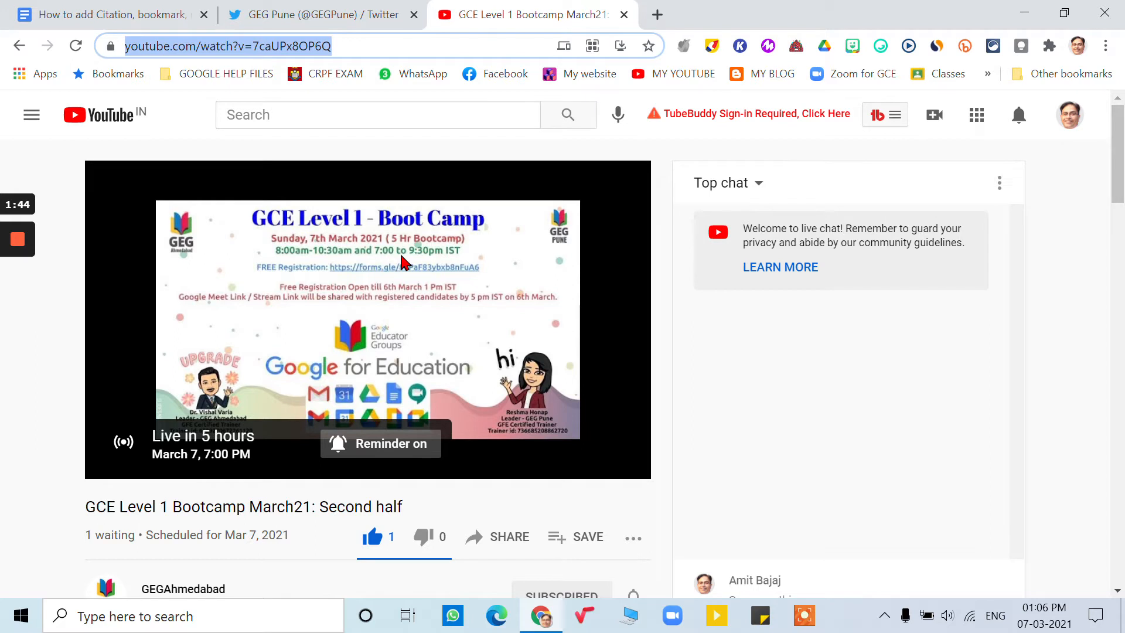
pyautogui.click(414, 14)
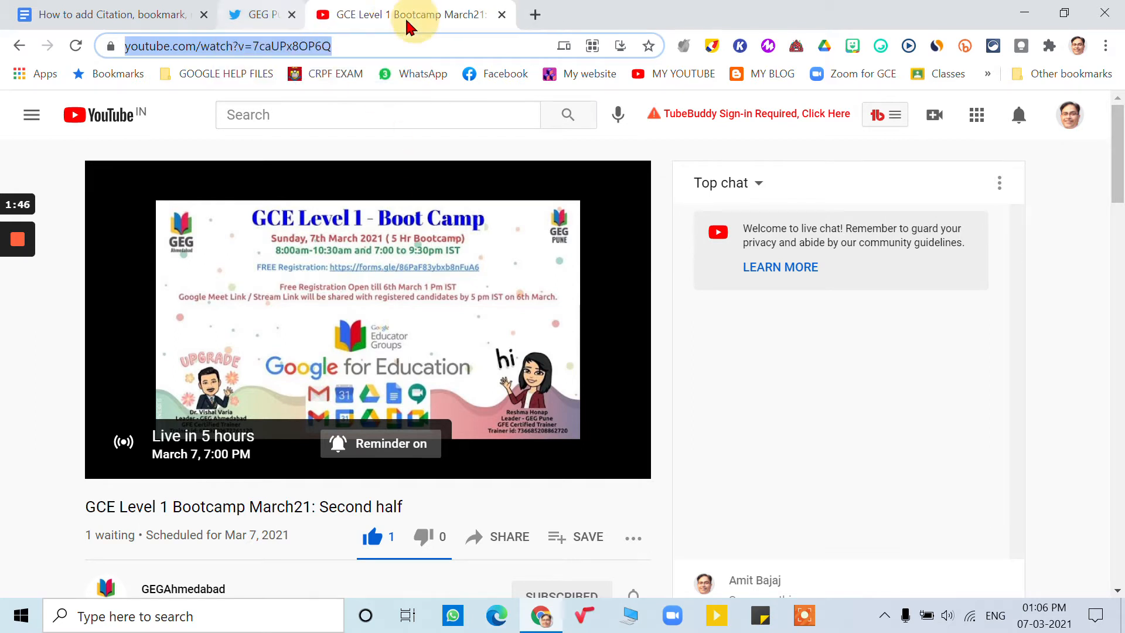
pyautogui.click(183, 8)
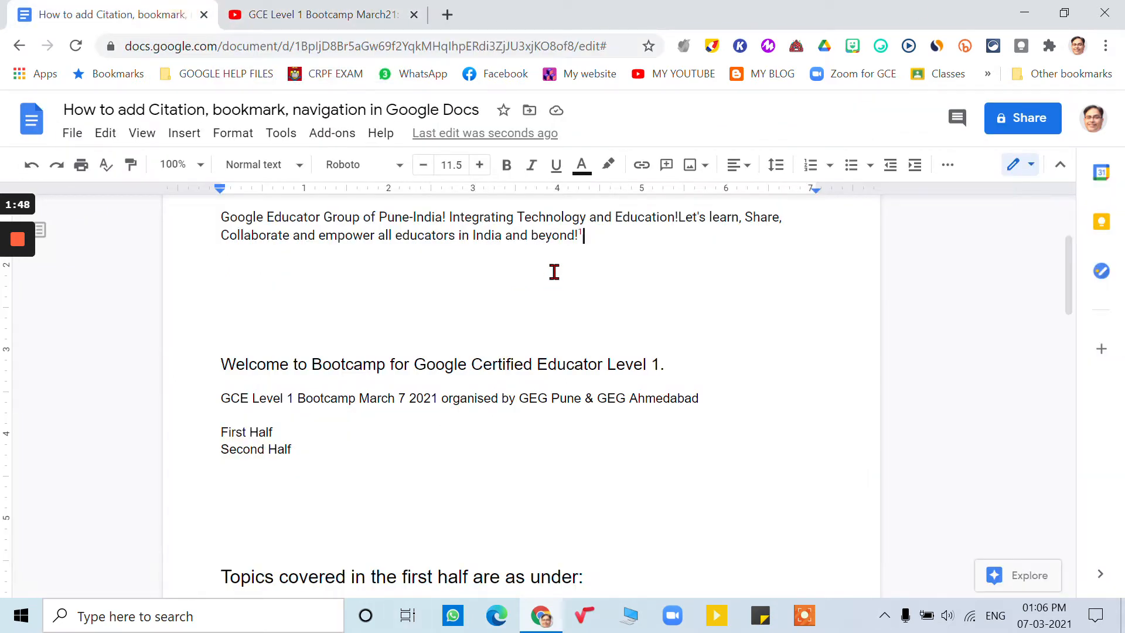
pyautogui.moveTo(519, 398); pyautogui.dragTo(582, 398)
pyautogui.scroll(1, 502, 411)
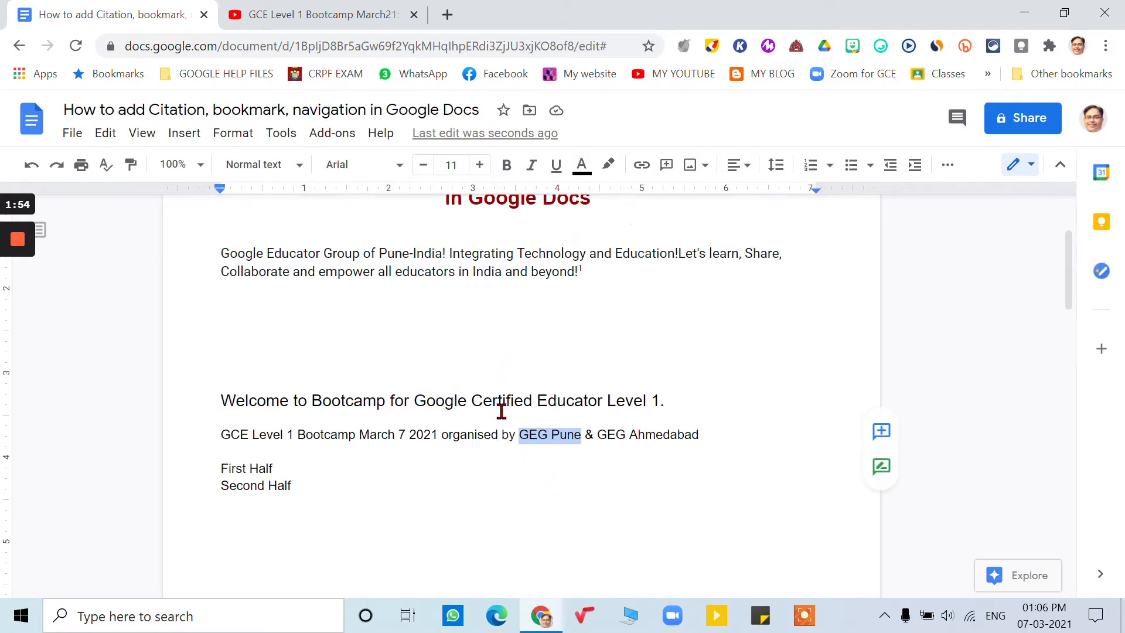
pyautogui.scroll(3, 502, 411)
pyautogui.click(183, 133)
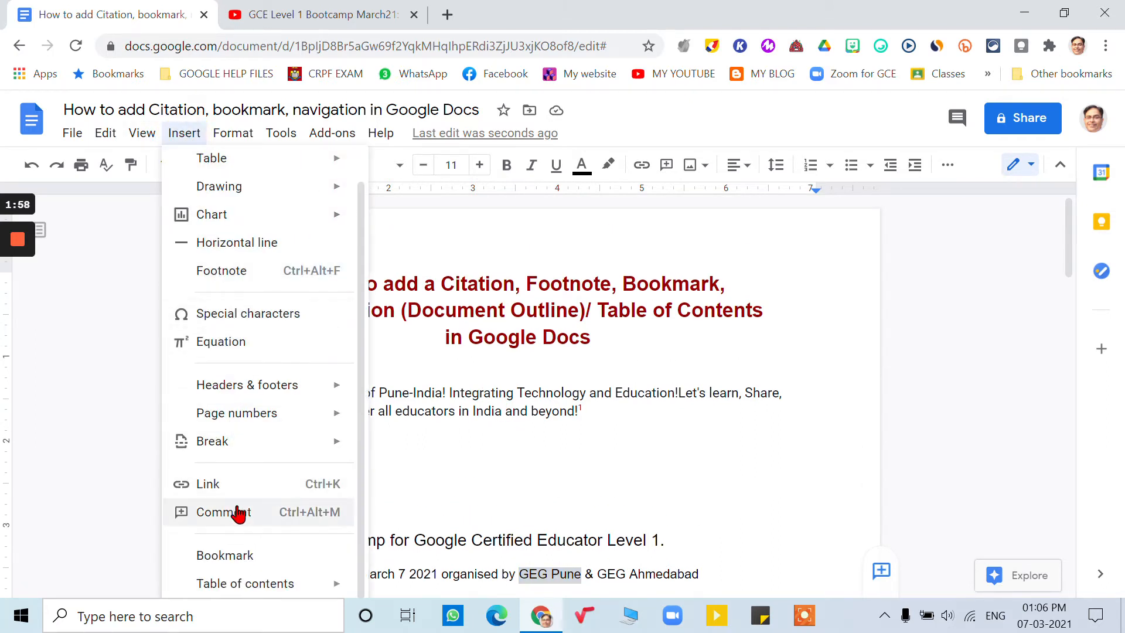
pyautogui.click(247, 271)
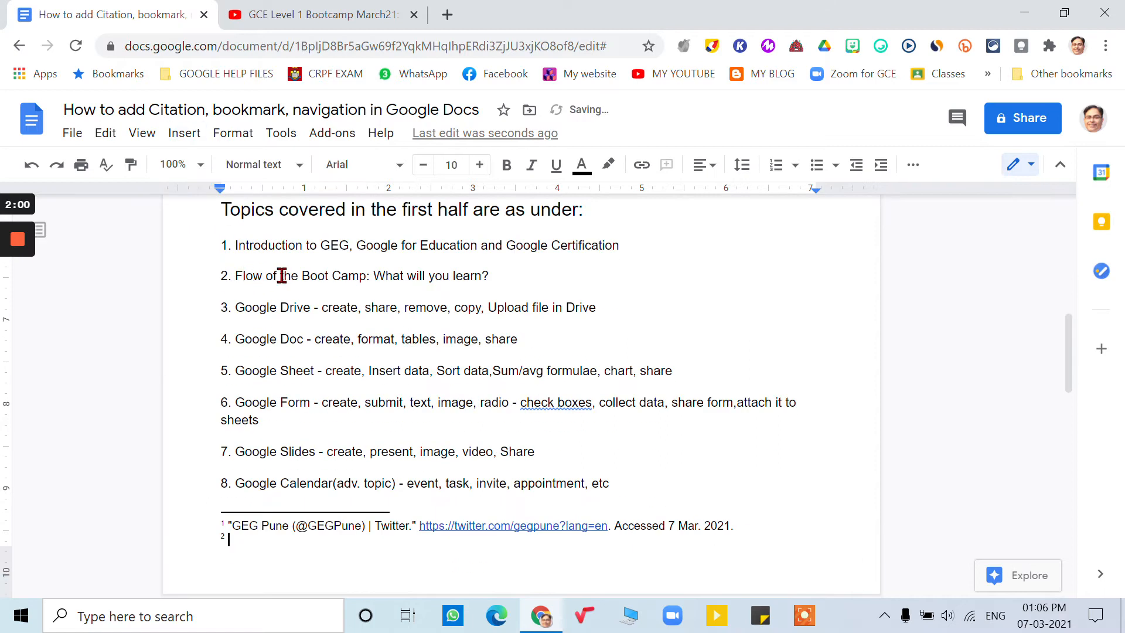
pyautogui.hotkey('ctrl', 'v')
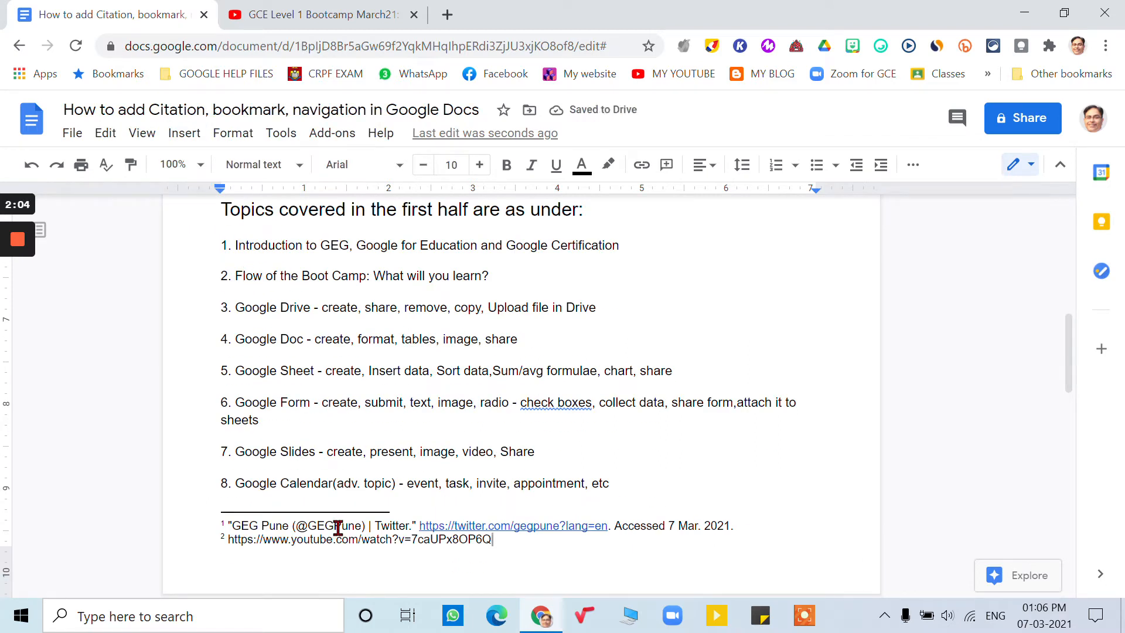
pyautogui.press('Return')
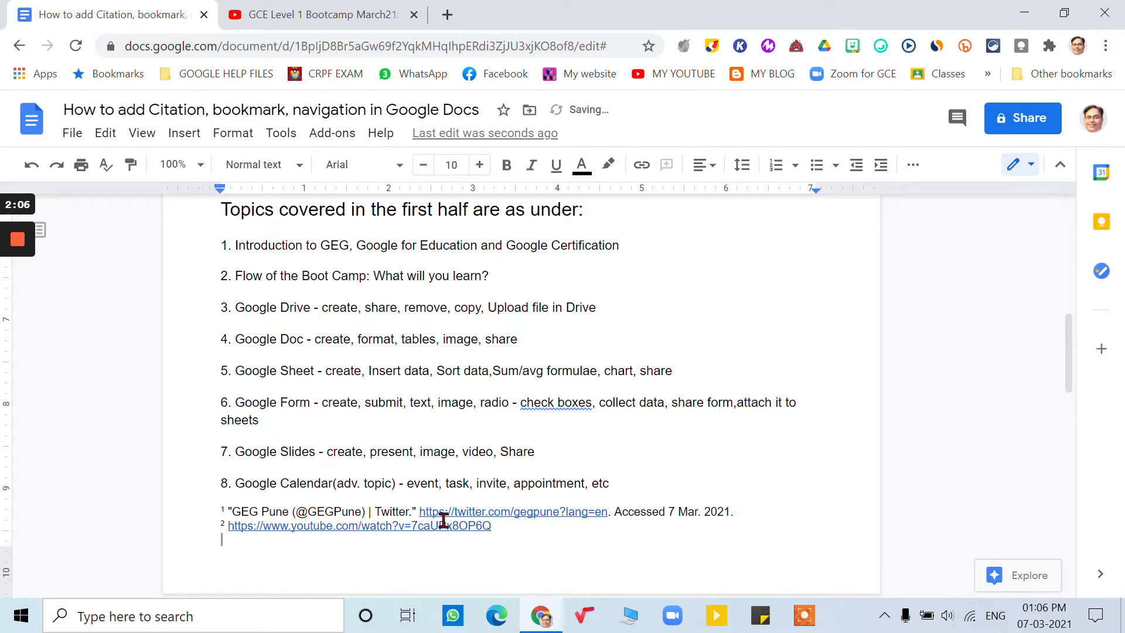
# - Examine the footnote markers, the footnotes at the page end, and the first-half and second-half topic sections
pyautogui.moveTo(9, 547); pyautogui.dragTo(6, 572)
pyautogui.scroll(1, 534, 486)
pyautogui.scroll(8, 534, 485)
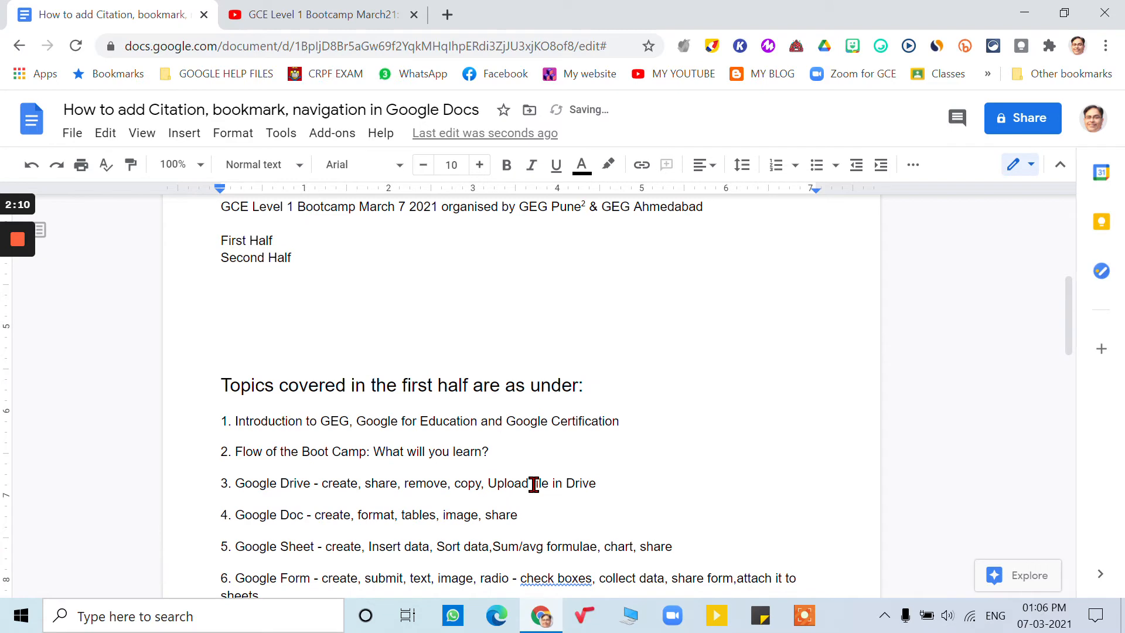
pyautogui.scroll(2, 416, 417)
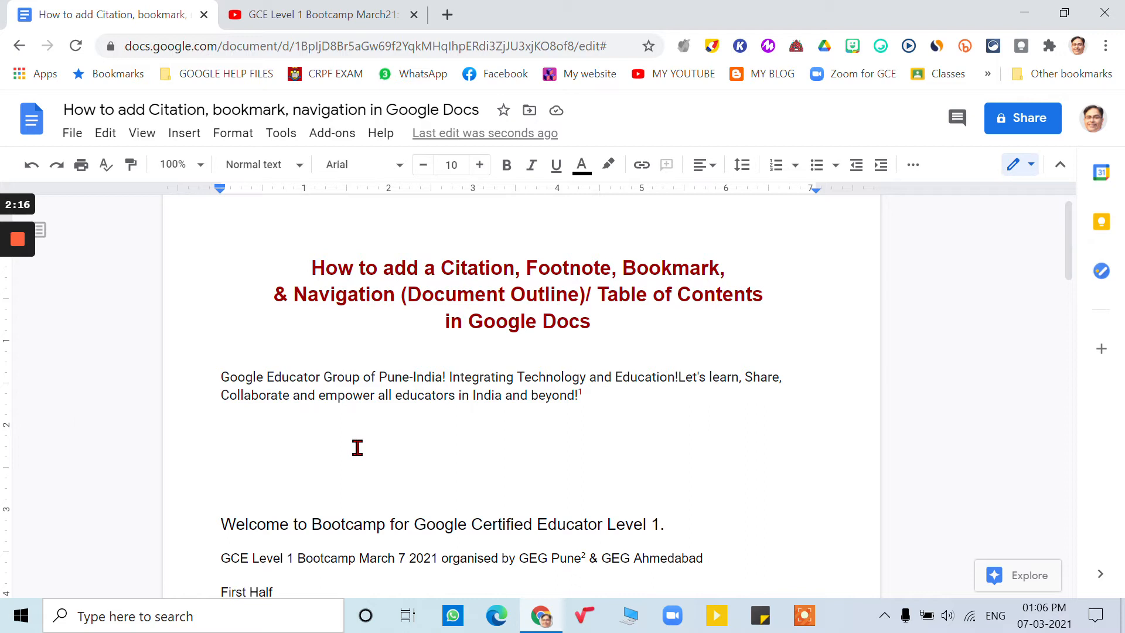
pyautogui.scroll(-2, 358, 448)
pyautogui.scroll(-1, 357, 491)
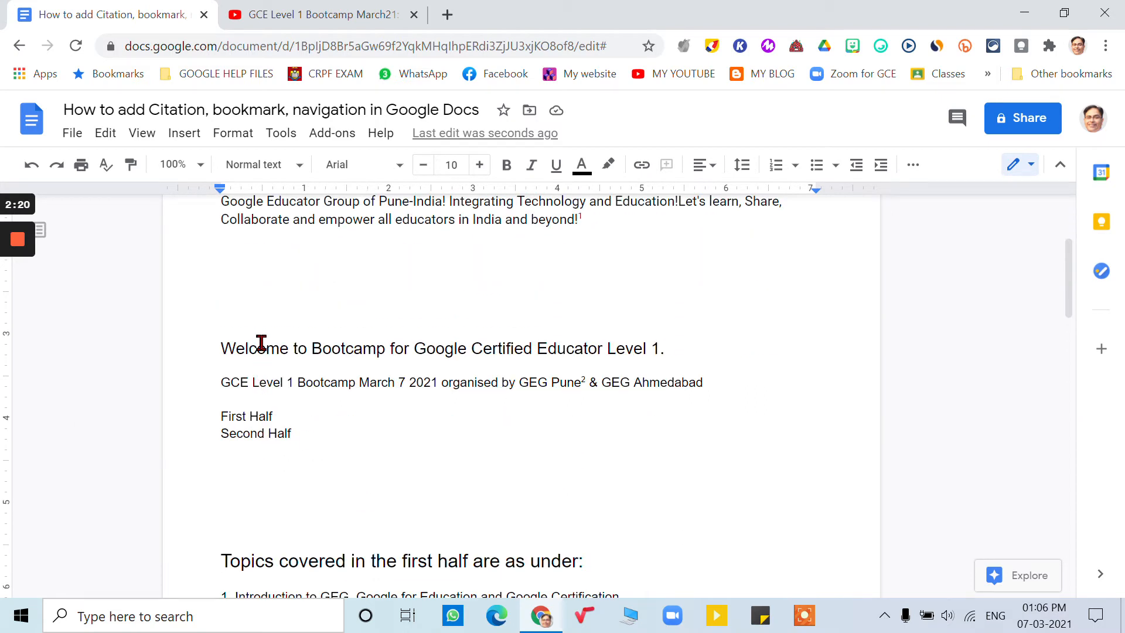
pyautogui.scroll(-6, 357, 437)
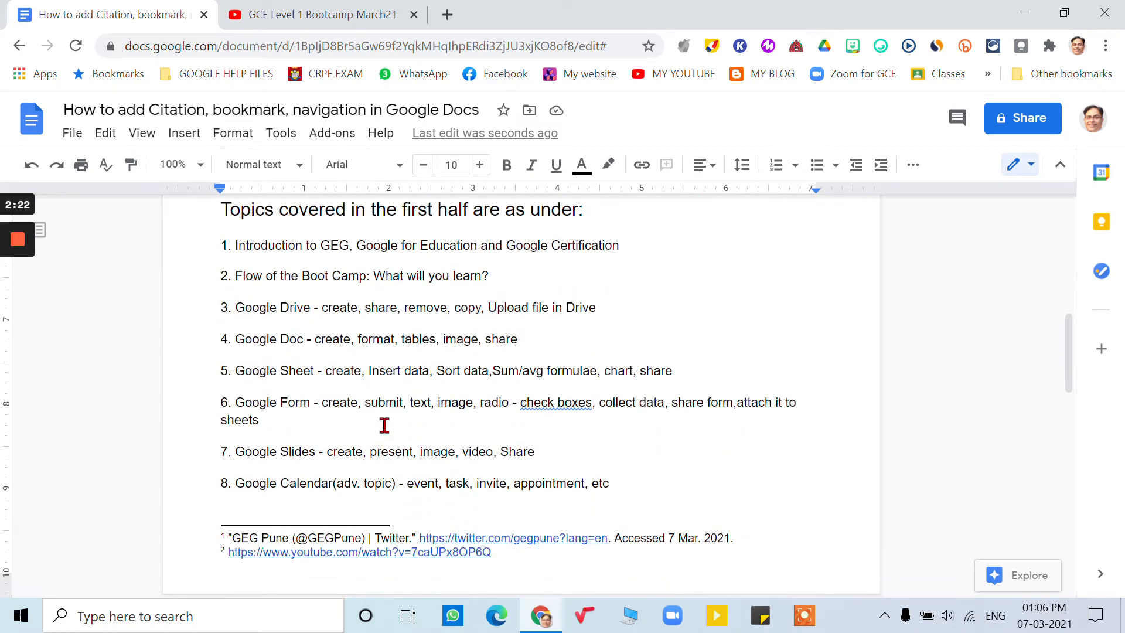
pyautogui.scroll(-14, 389, 392)
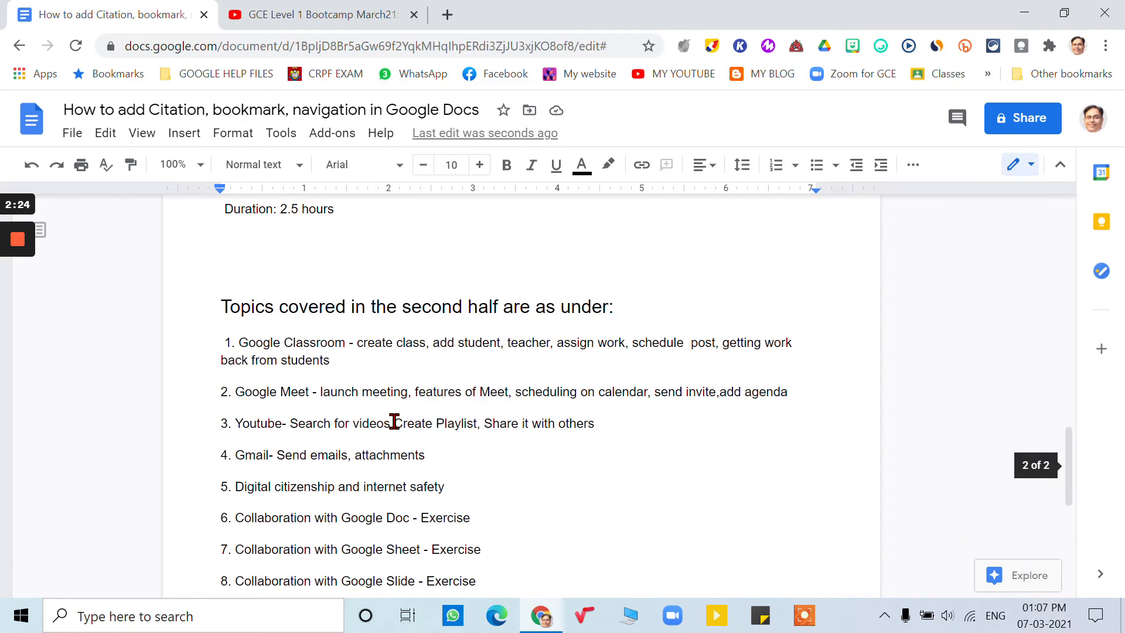
pyautogui.scroll(7, 394, 421)
pyautogui.scroll(2, 394, 420)
pyautogui.scroll(-2, 395, 419)
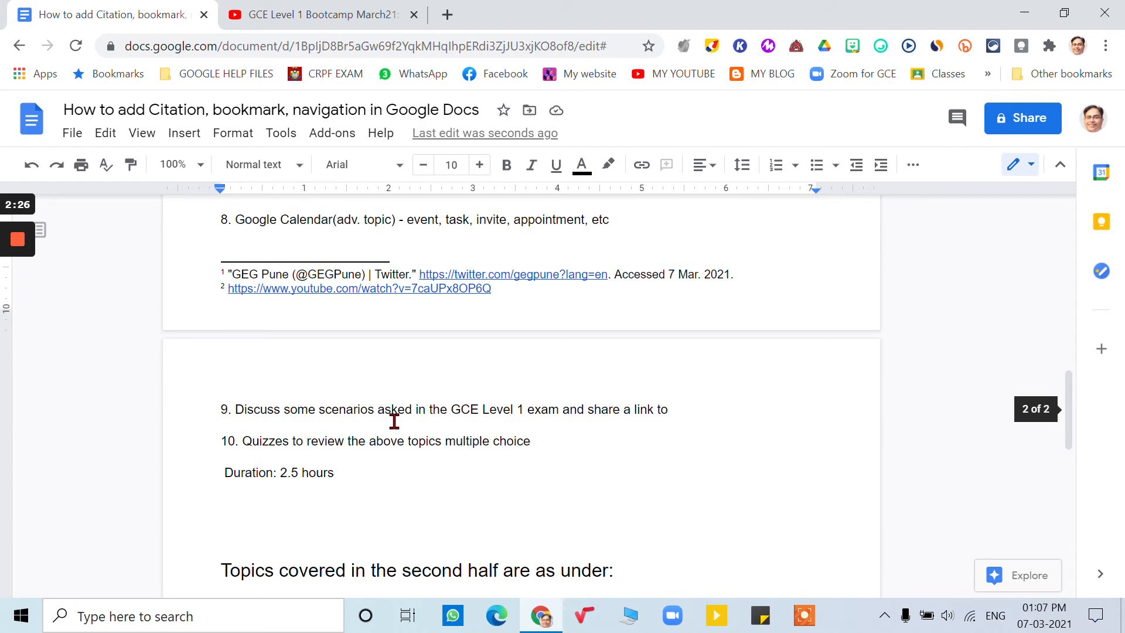
pyautogui.scroll(2, 279, 404)
pyautogui.scroll(8, 310, 453)
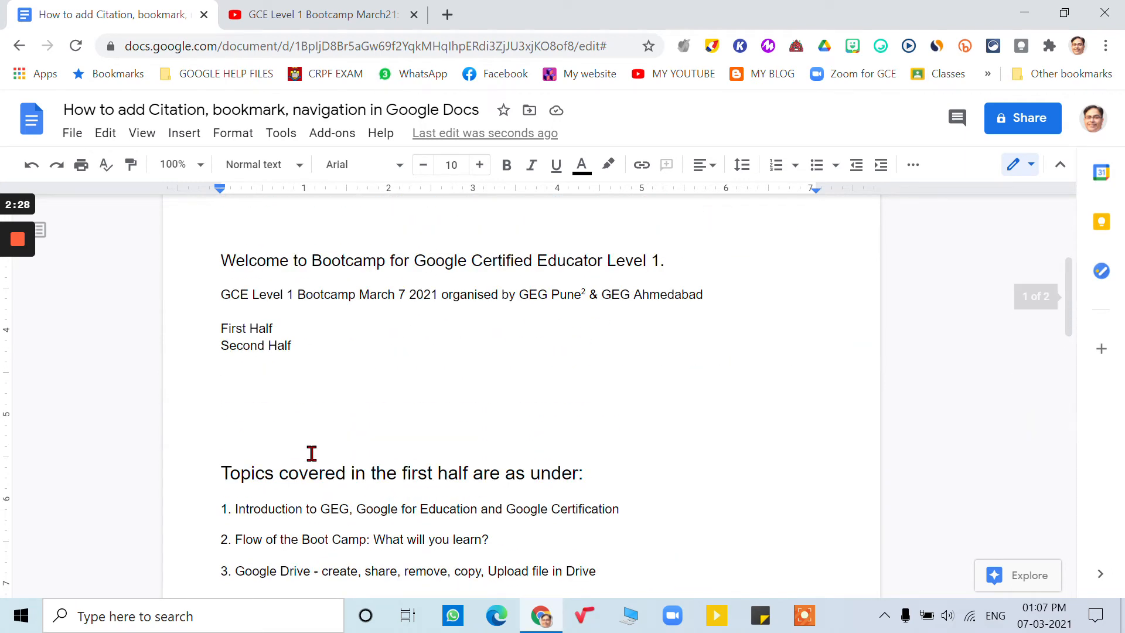
pyautogui.scroll(2, 288, 428)
pyautogui.scroll(3, 412, 467)
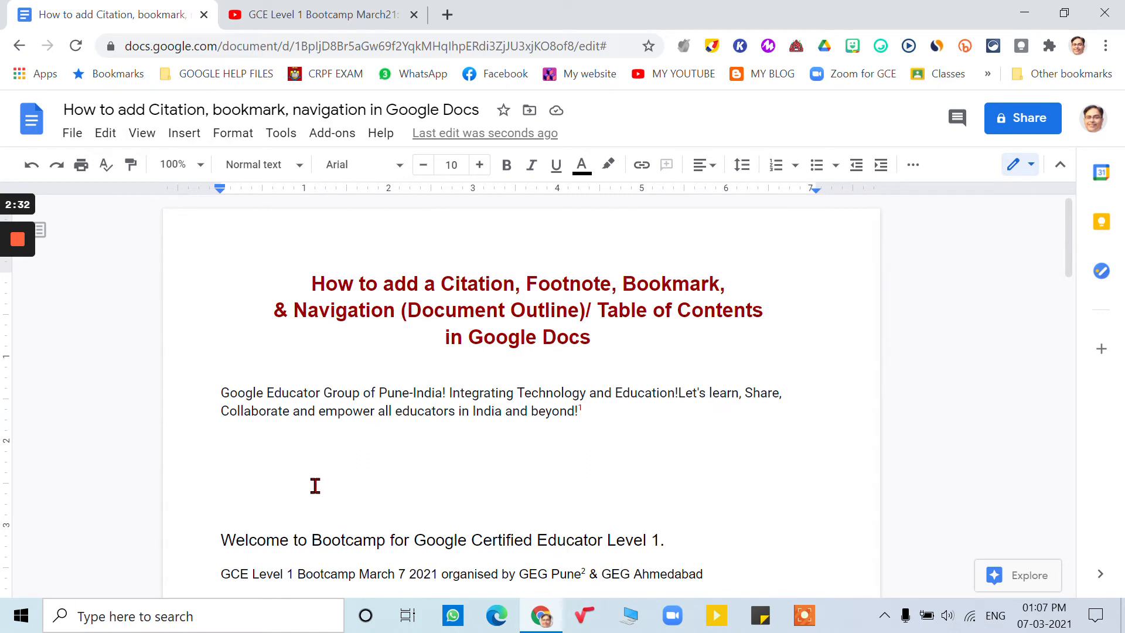
# - Add a bookmark to the "First Half" line below the bootcamp organiser line
pyautogui.scroll(-5, 315, 486)
pyautogui.click(222, 345)
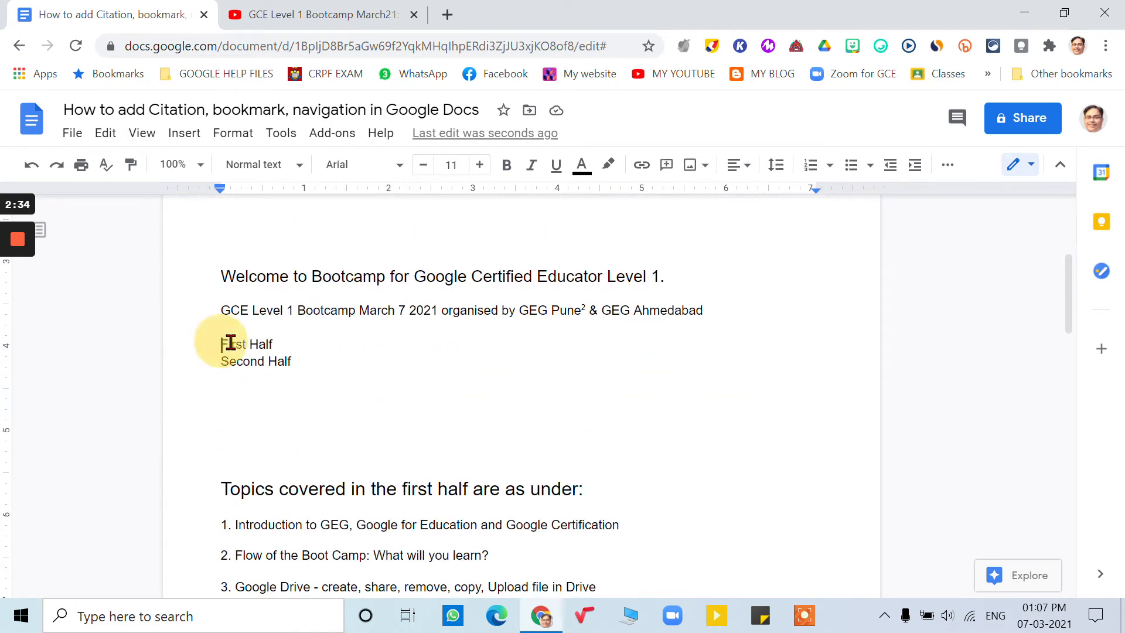
pyautogui.moveTo(276, 344); pyautogui.dragTo(223, 343)
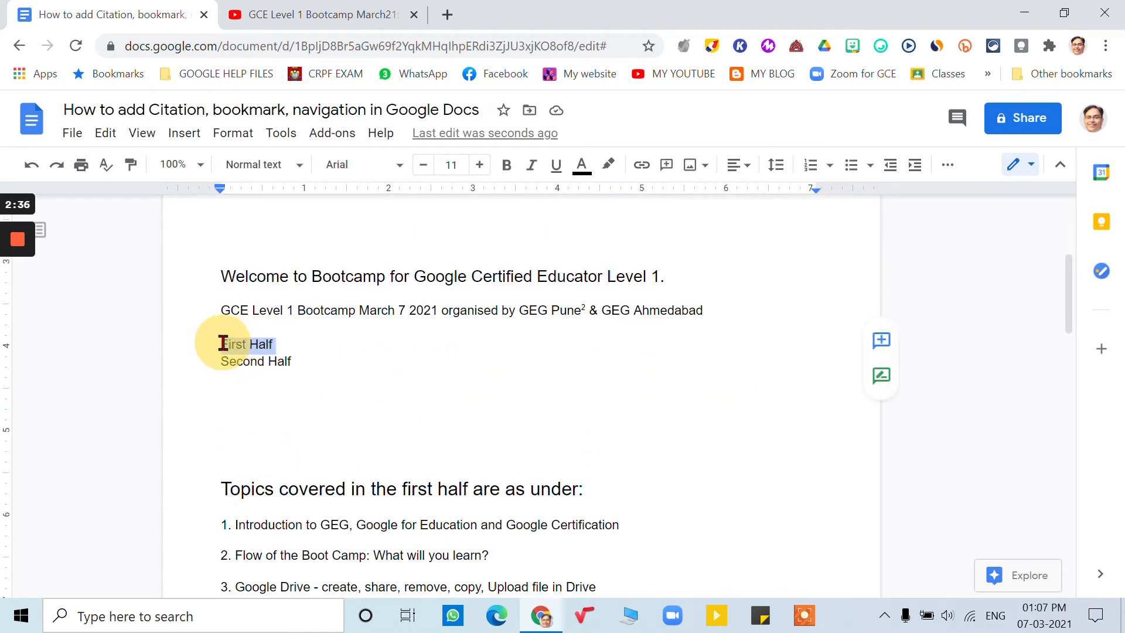
pyautogui.click(309, 370)
pyautogui.moveTo(274, 344); pyautogui.dragTo(221, 344)
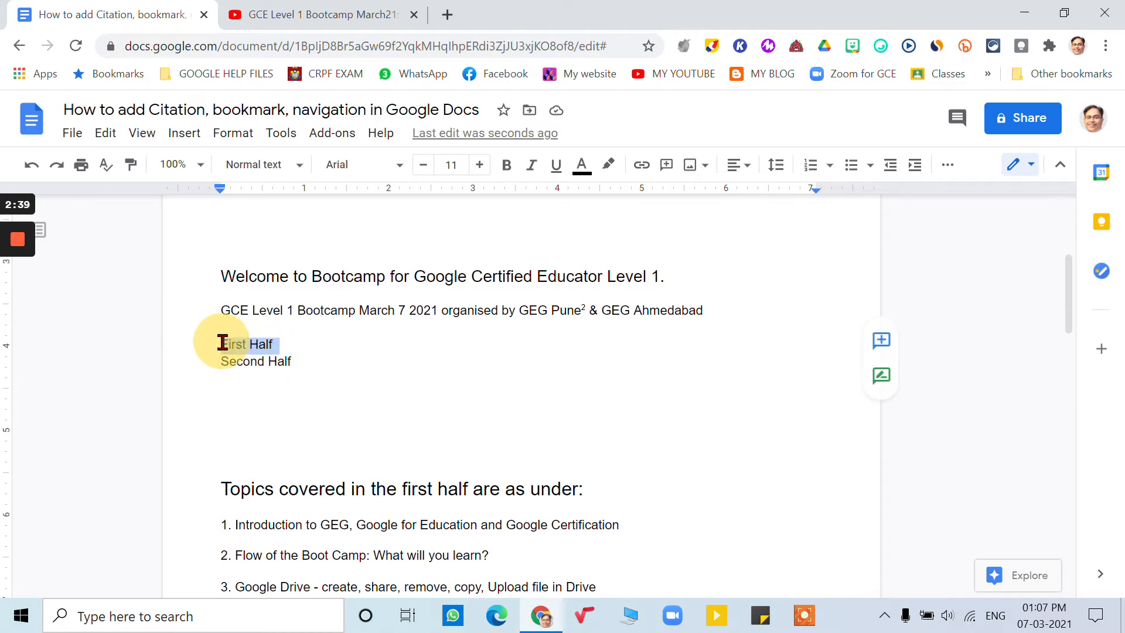
pyautogui.click(186, 140)
pyautogui.click(237, 554)
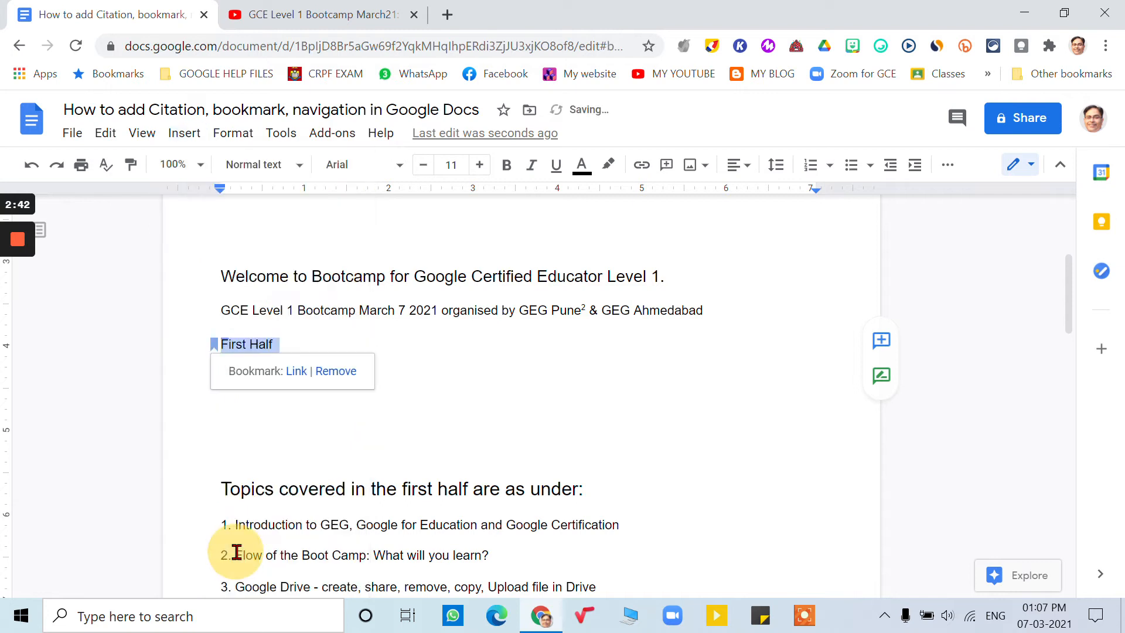
# - Add a bookmark to the "Second Half" line below "First Half"
pyautogui.click(410, 396)
pyautogui.moveTo(297, 362); pyautogui.dragTo(221, 362)
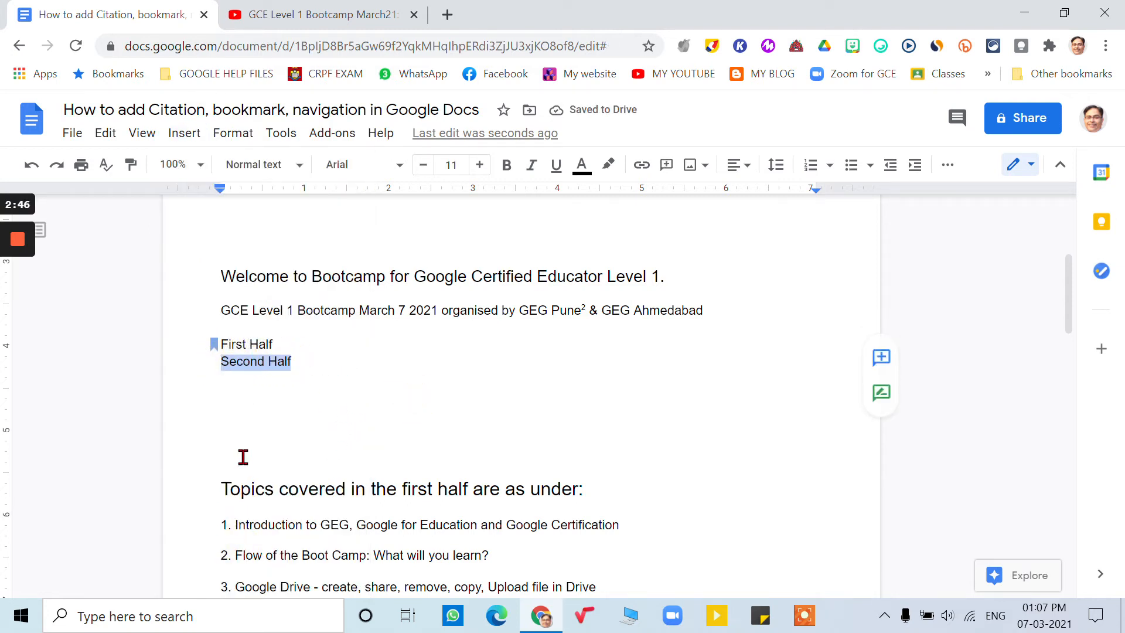
pyautogui.click(185, 136)
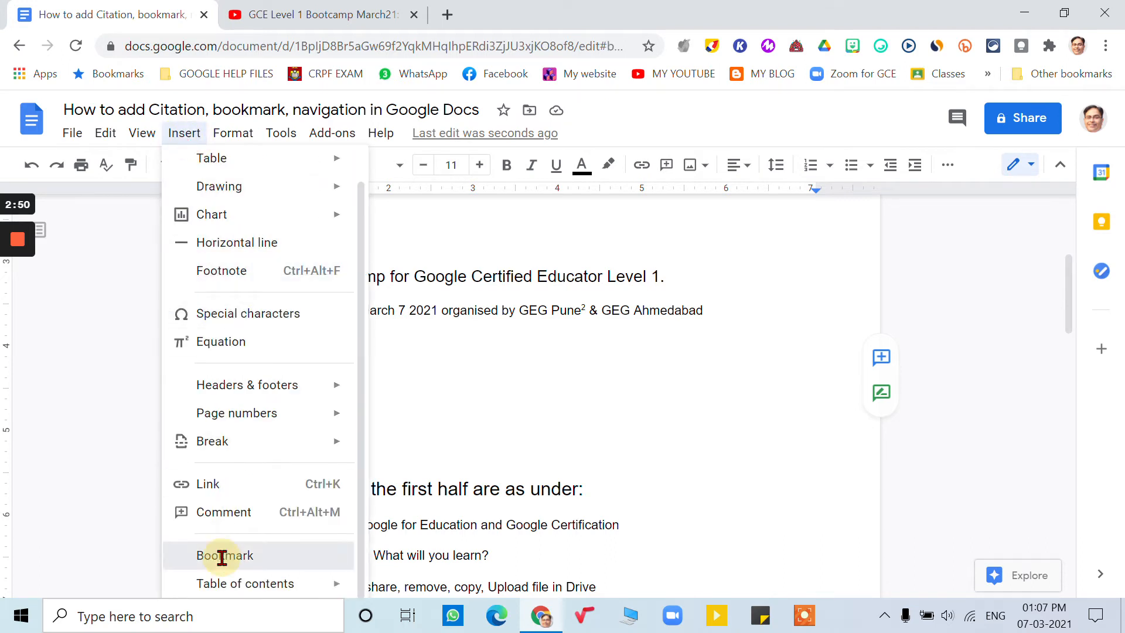
pyautogui.click(223, 555)
pyautogui.click(488, 423)
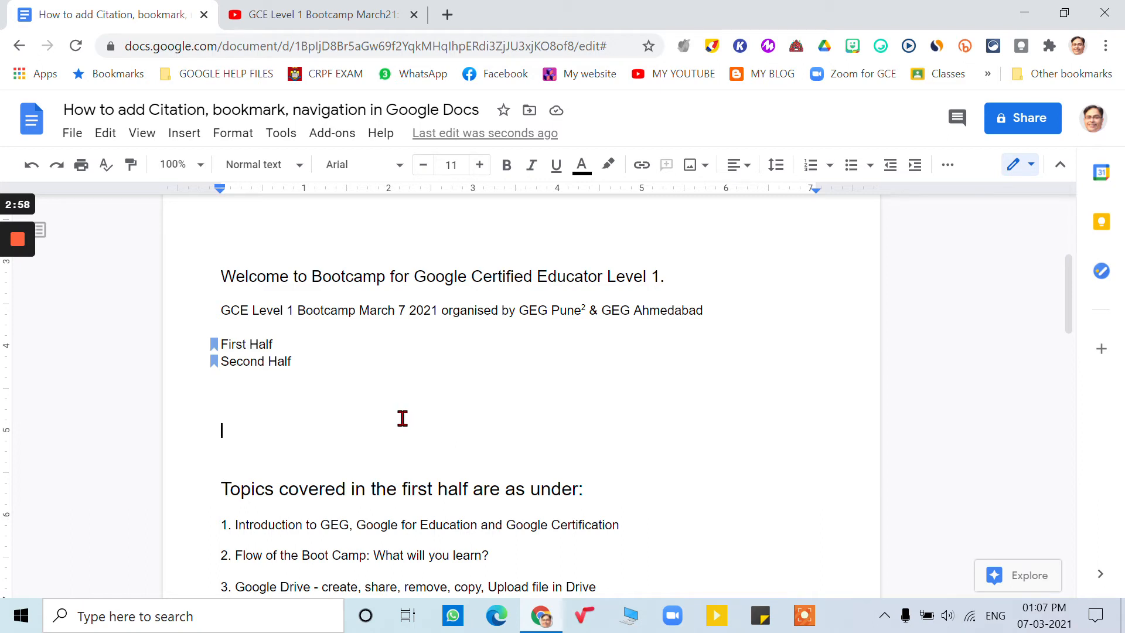
# - Link the heading "Topics covered in the first half are as under:" to the First Half bookmark
pyautogui.scroll(2, 344, 540)
pyautogui.scroll(-2, 345, 521)
pyautogui.moveTo(224, 490); pyautogui.dragTo(579, 481)
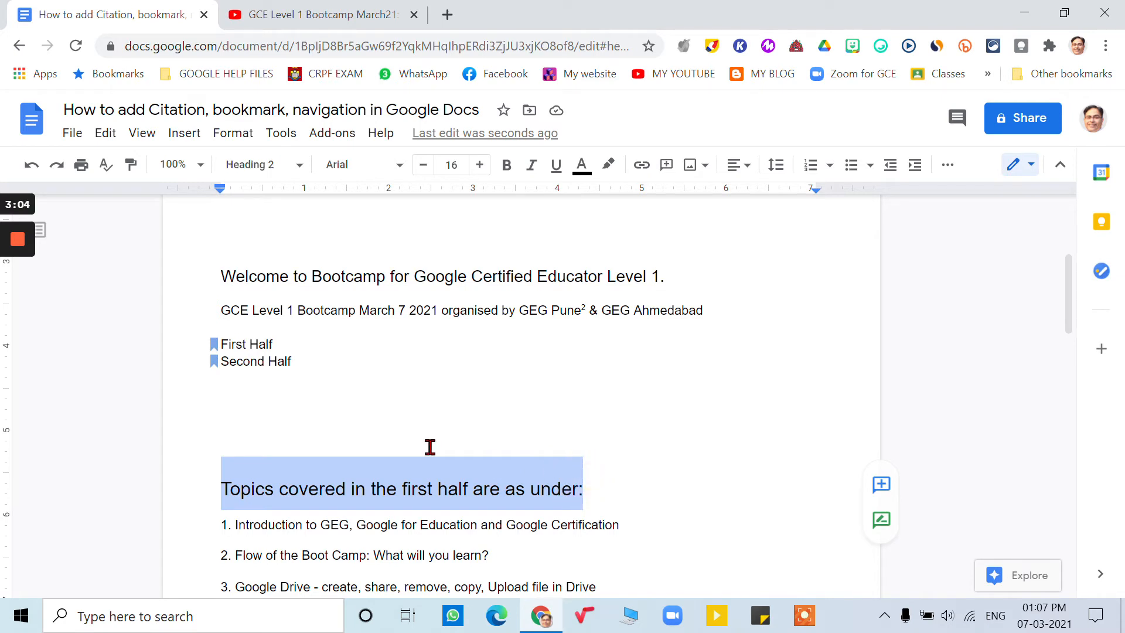
pyautogui.click(188, 135)
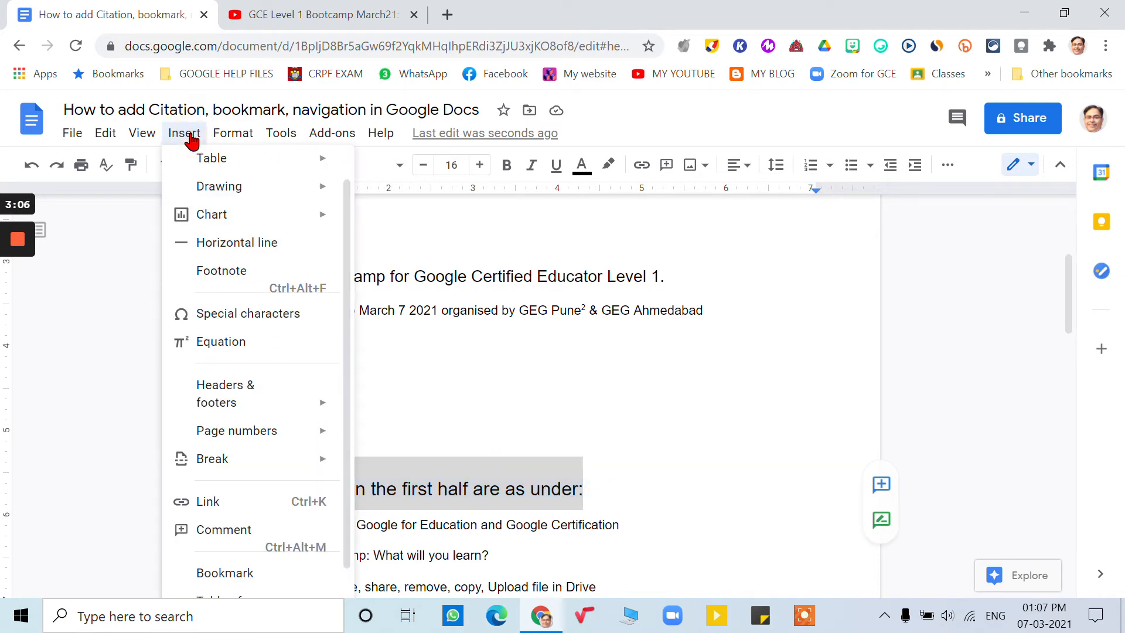
pyautogui.click(222, 492)
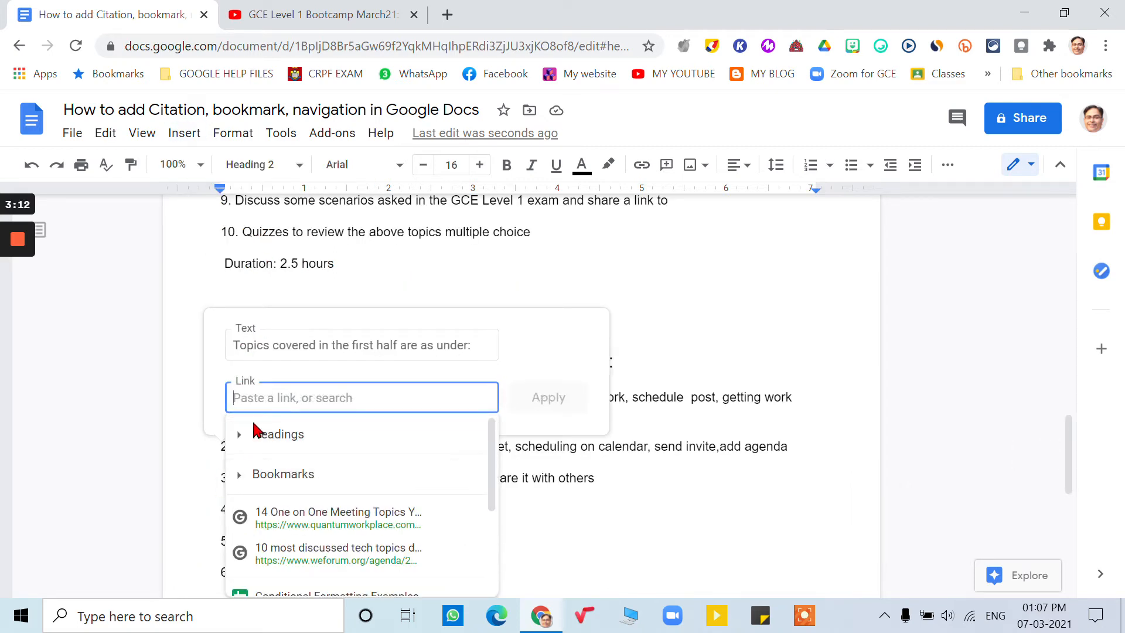
pyautogui.click(239, 482)
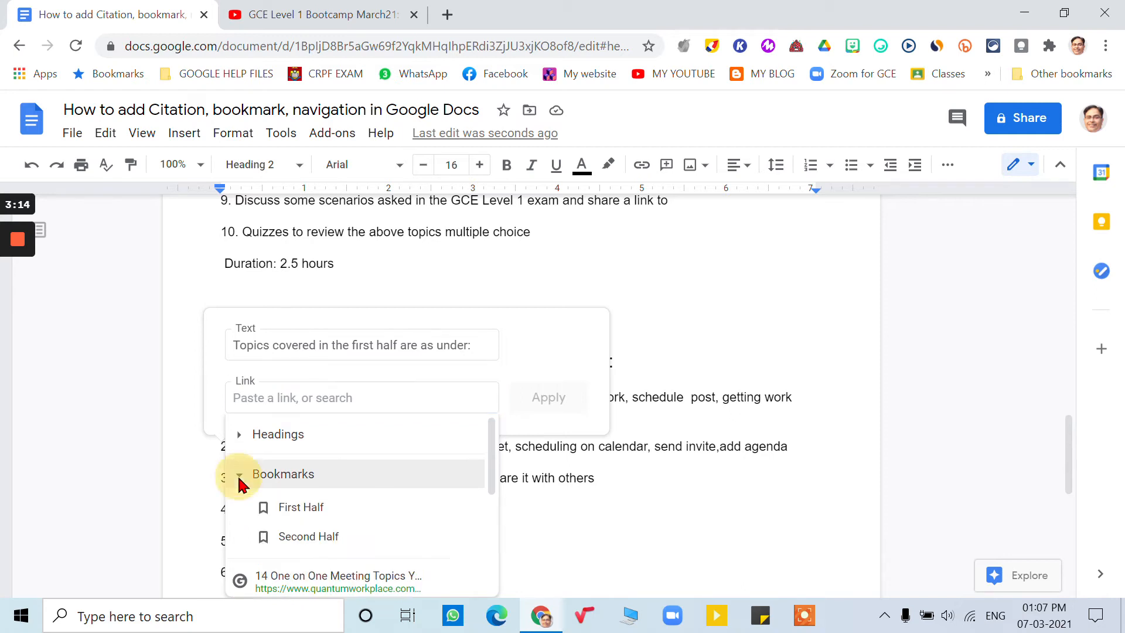
pyautogui.click(307, 507)
pyautogui.click(548, 398)
# - Link the heading "Topics covered in the second half are as under:" to the Second Half bookmark
pyautogui.scroll(-3, 551, 397)
pyautogui.scroll(1, 546, 462)
pyautogui.scroll(-4, 350, 532)
pyautogui.scroll(-3, 350, 532)
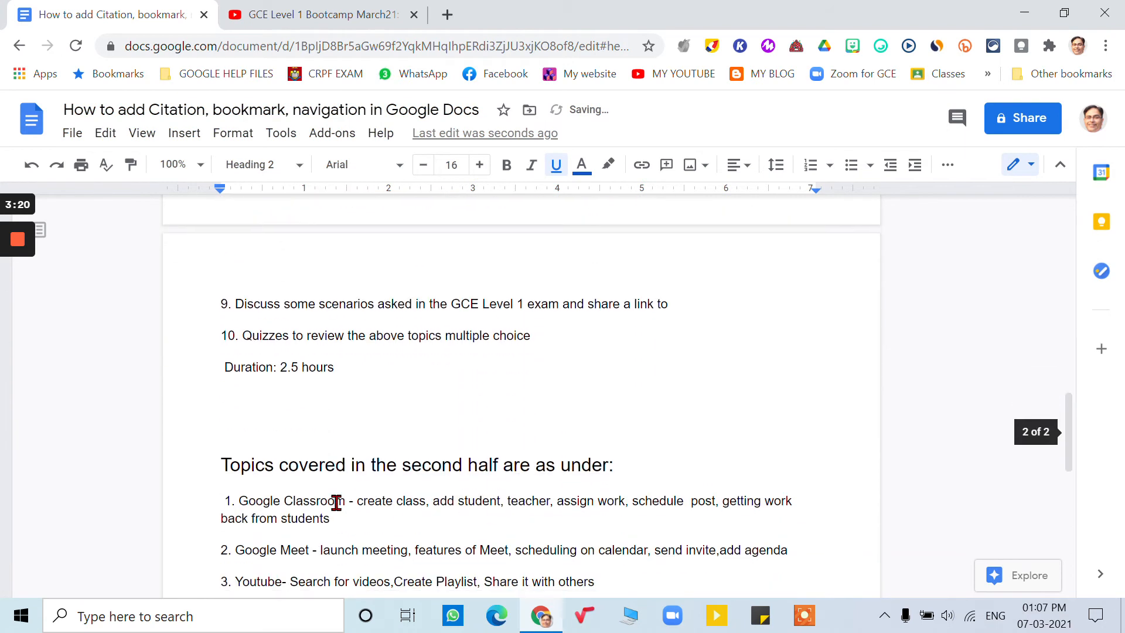
pyautogui.click(220, 466)
pyautogui.moveTo(270, 463); pyautogui.dragTo(610, 465)
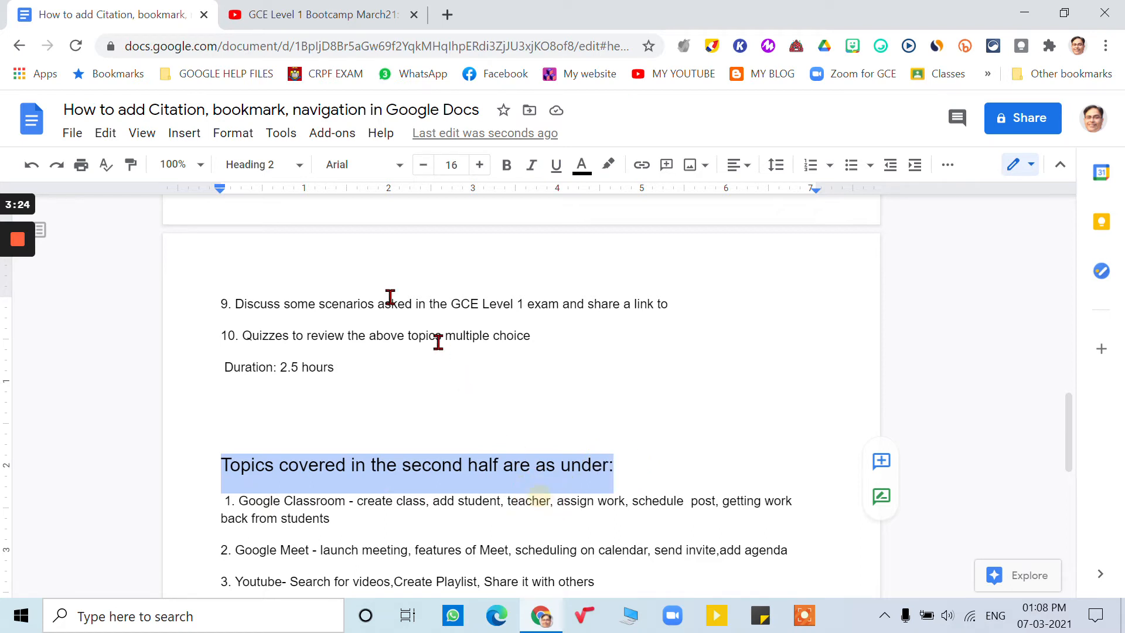
pyautogui.click(187, 134)
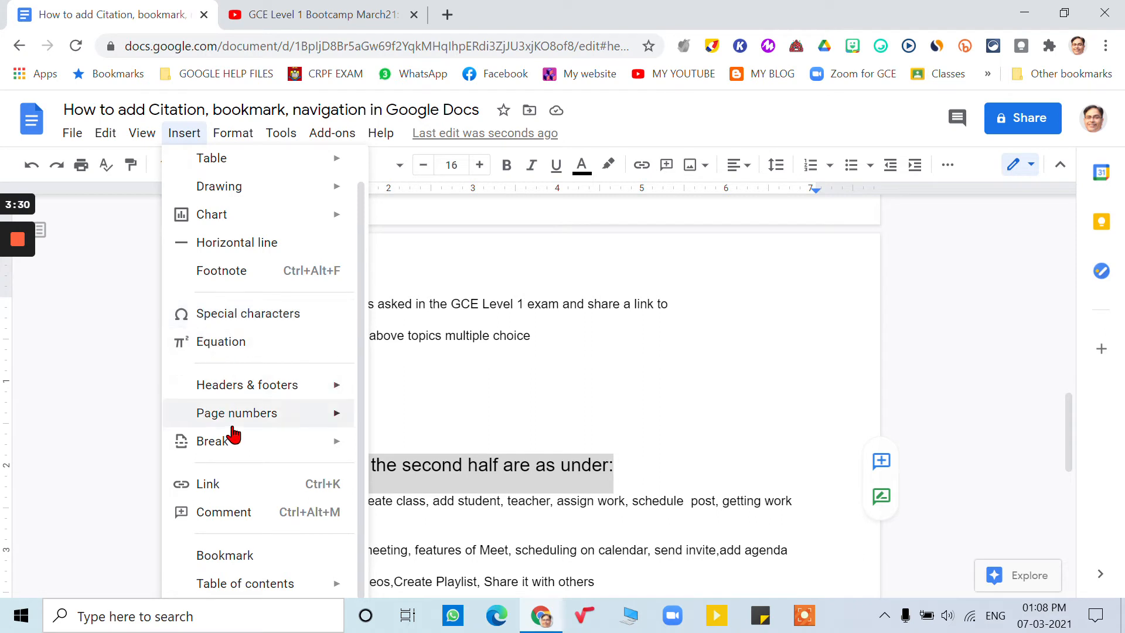
pyautogui.click(226, 485)
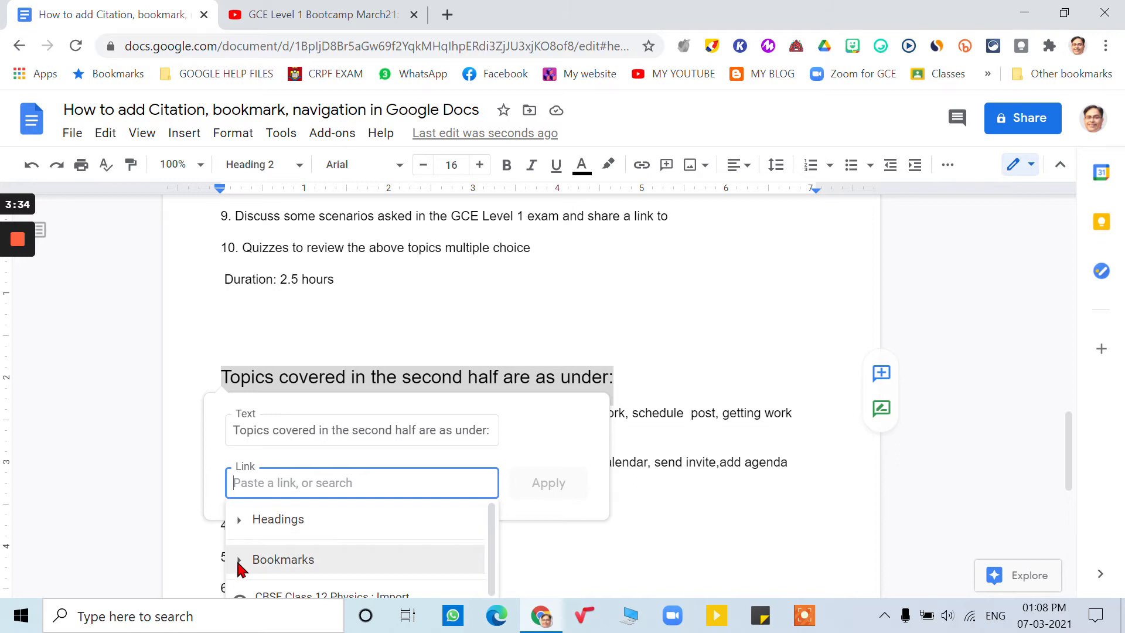
pyautogui.scroll(-1, 272, 538)
pyautogui.scroll(1, 400, 553)
pyautogui.scroll(-1, 161, 383)
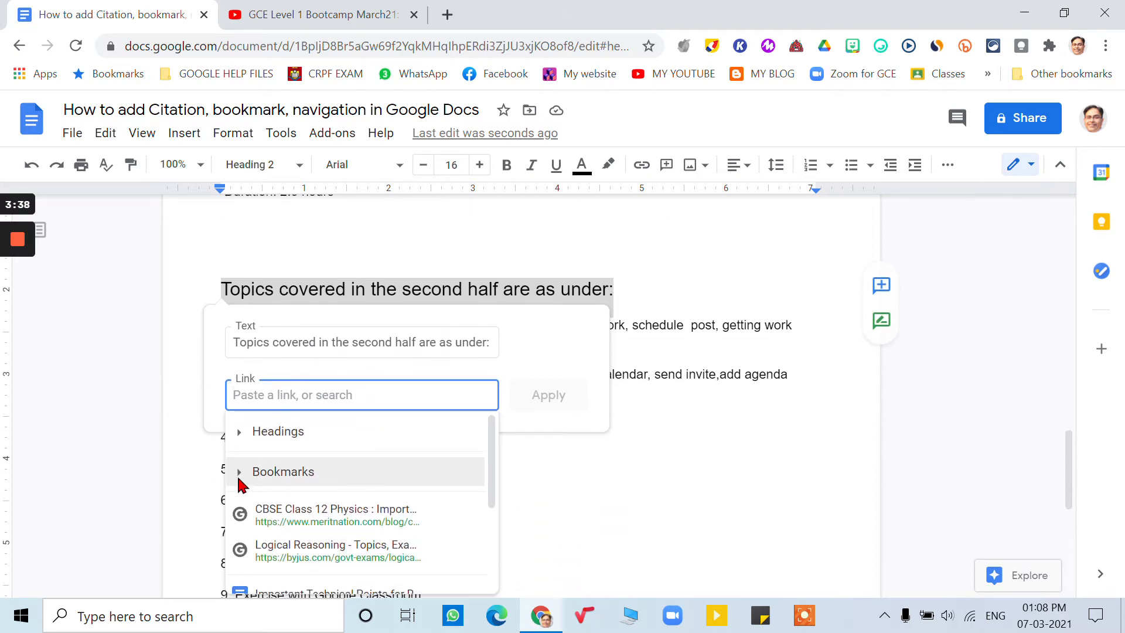
pyautogui.click(237, 479)
pyautogui.click(299, 536)
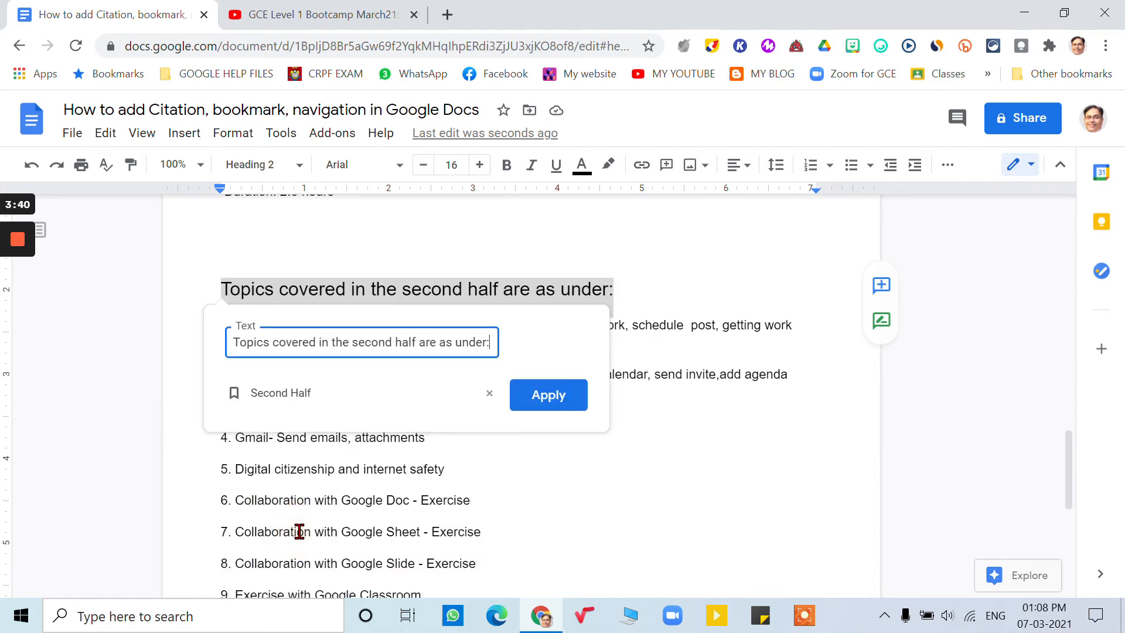
pyautogui.click(548, 399)
pyautogui.scroll(2, 602, 470)
pyautogui.click(550, 412)
# - Check both linked topic headings and follow the bookmark link on the second-half heading
pyautogui.scroll(6, 527, 416)
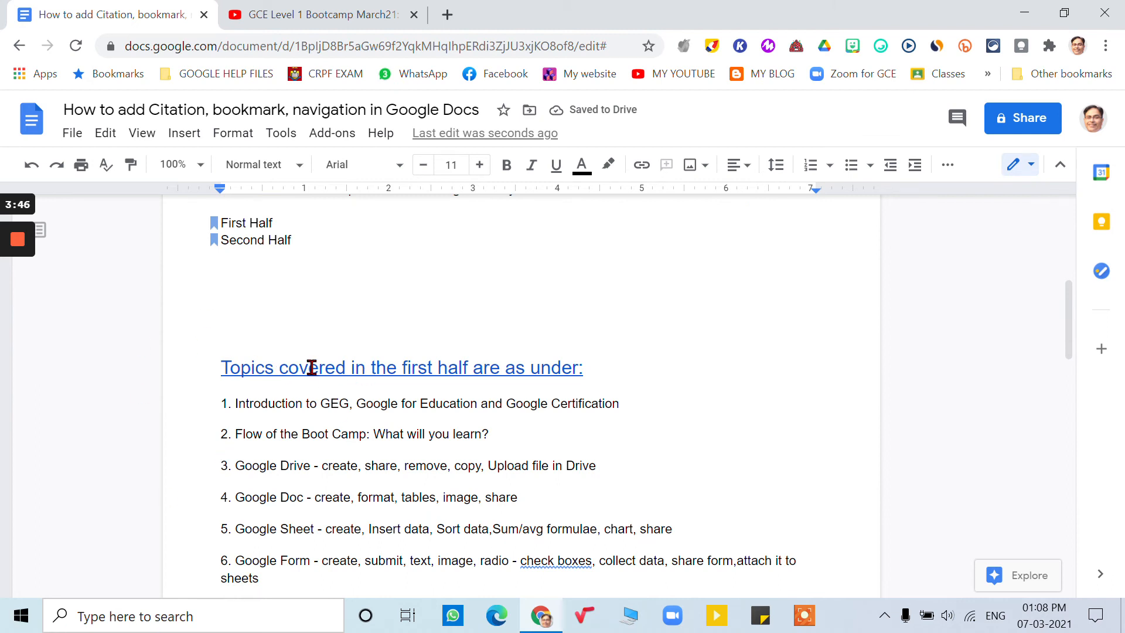
pyautogui.scroll(-6, 345, 465)
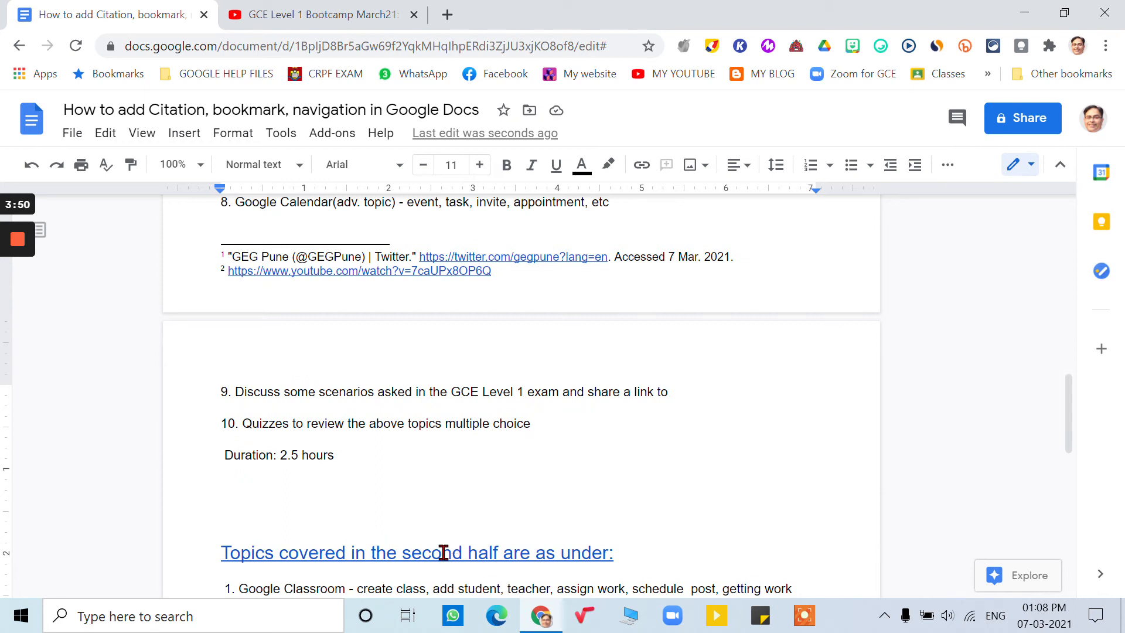
pyautogui.click(334, 551)
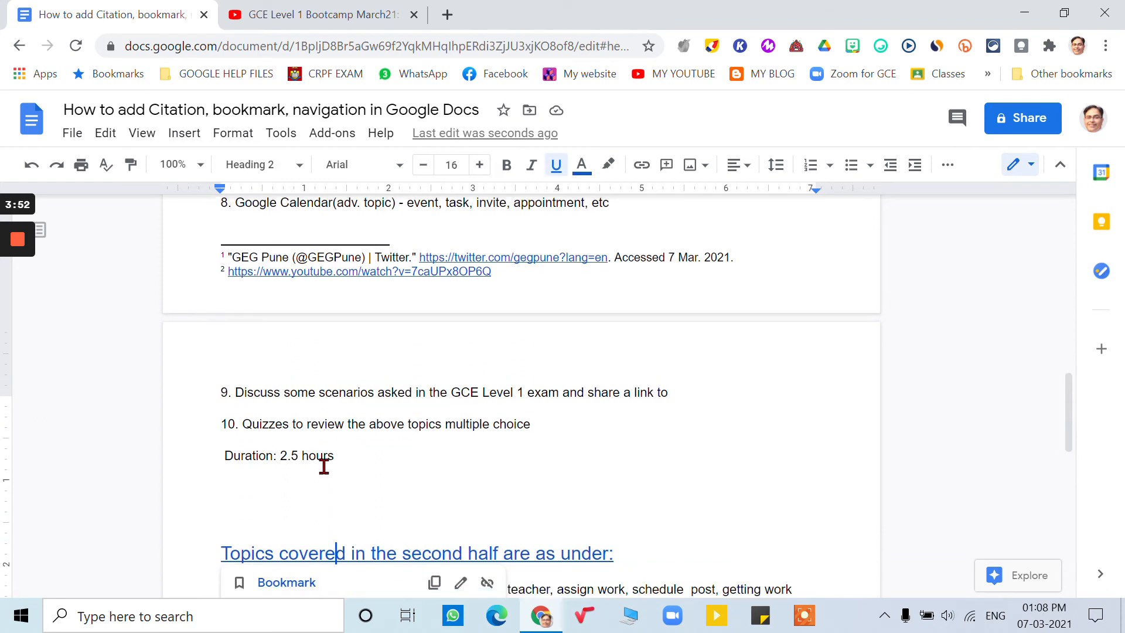
pyautogui.scroll(-2, 326, 527)
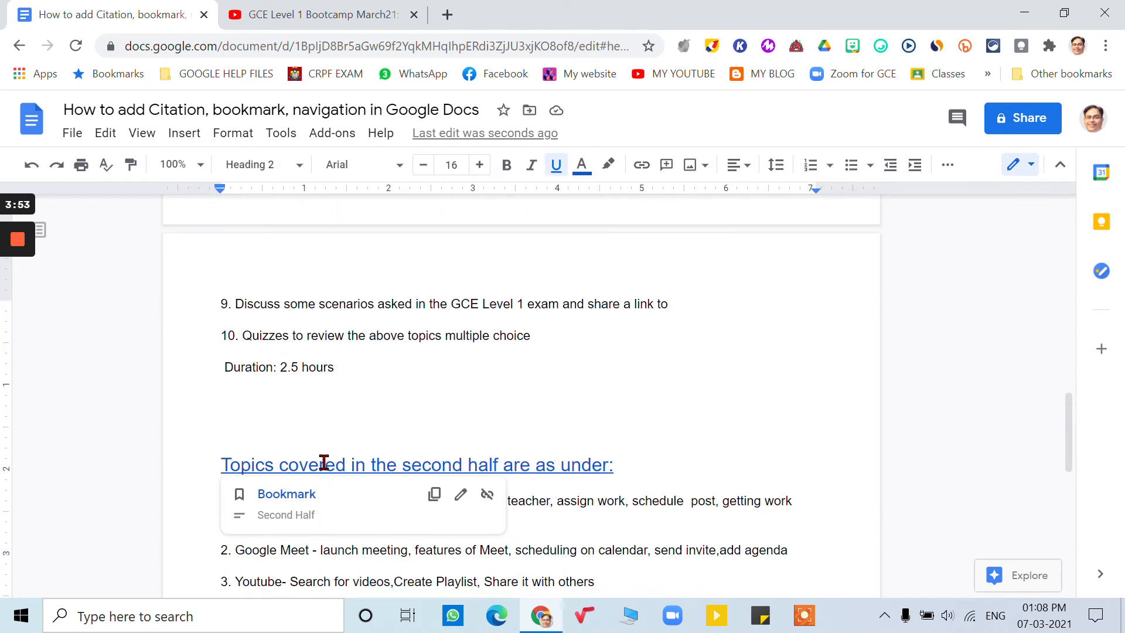
pyautogui.click(291, 497)
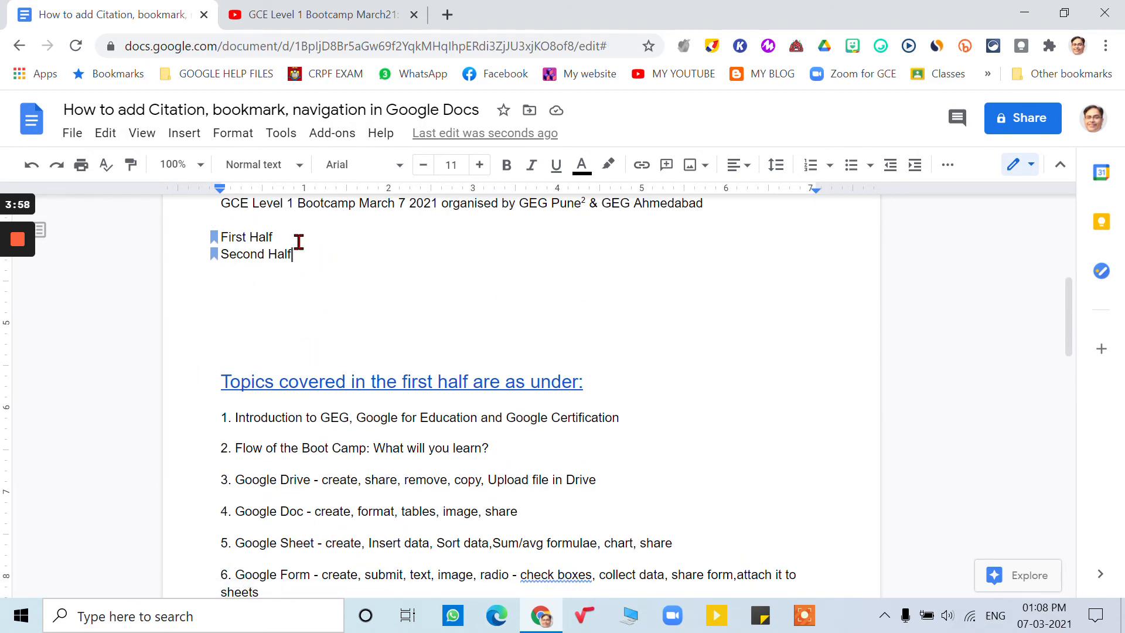
# - Add two blank lines between the document title and the "Google Educator Group of Pune-India!" paragraph
pyautogui.scroll(1, 282, 268)
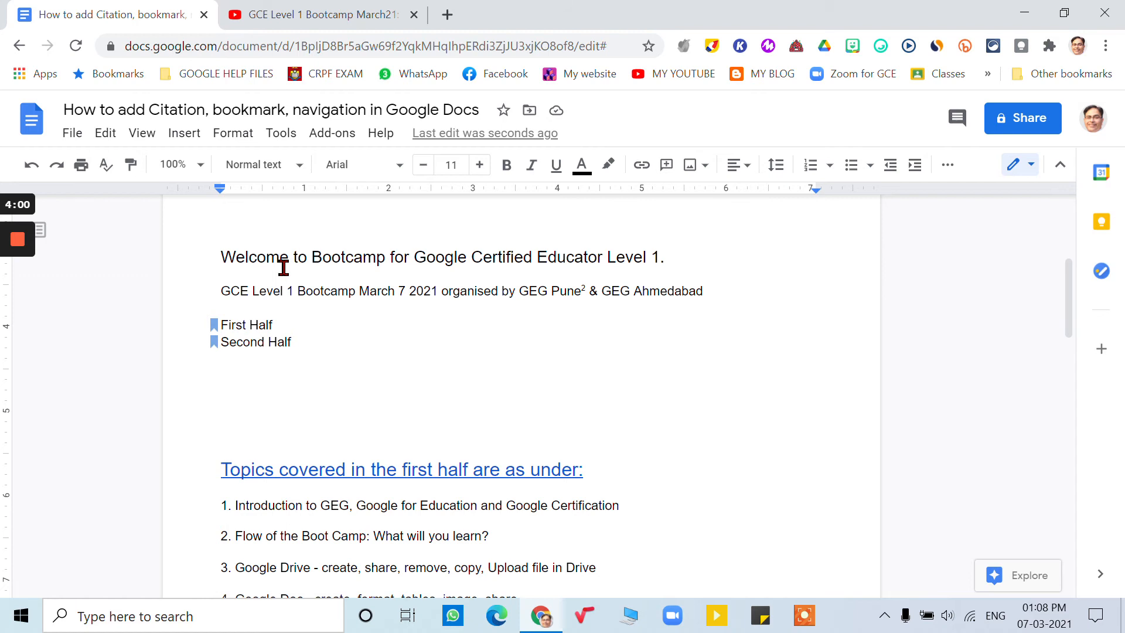
pyautogui.scroll(4, 518, 400)
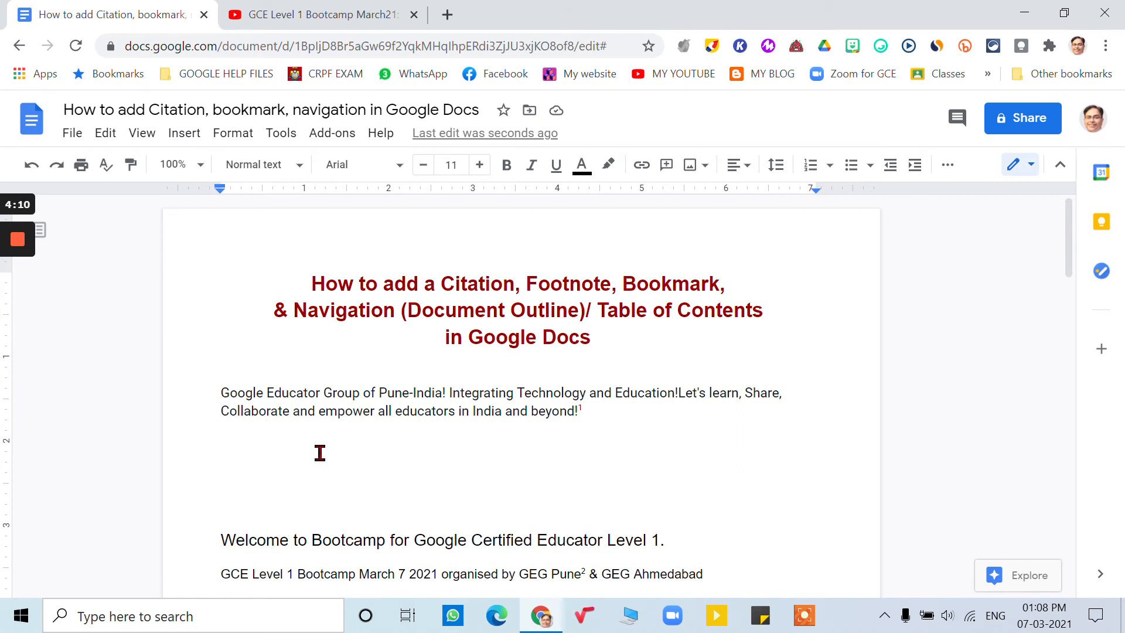
pyautogui.click(203, 398)
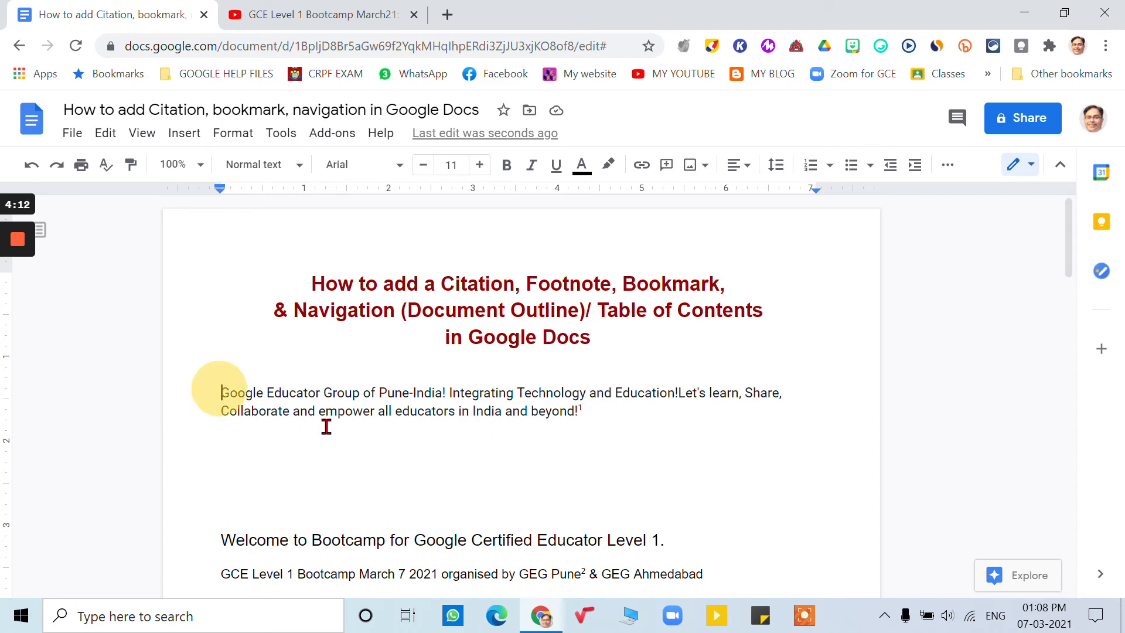
pyautogui.press('Return')
pyautogui.press('Return')
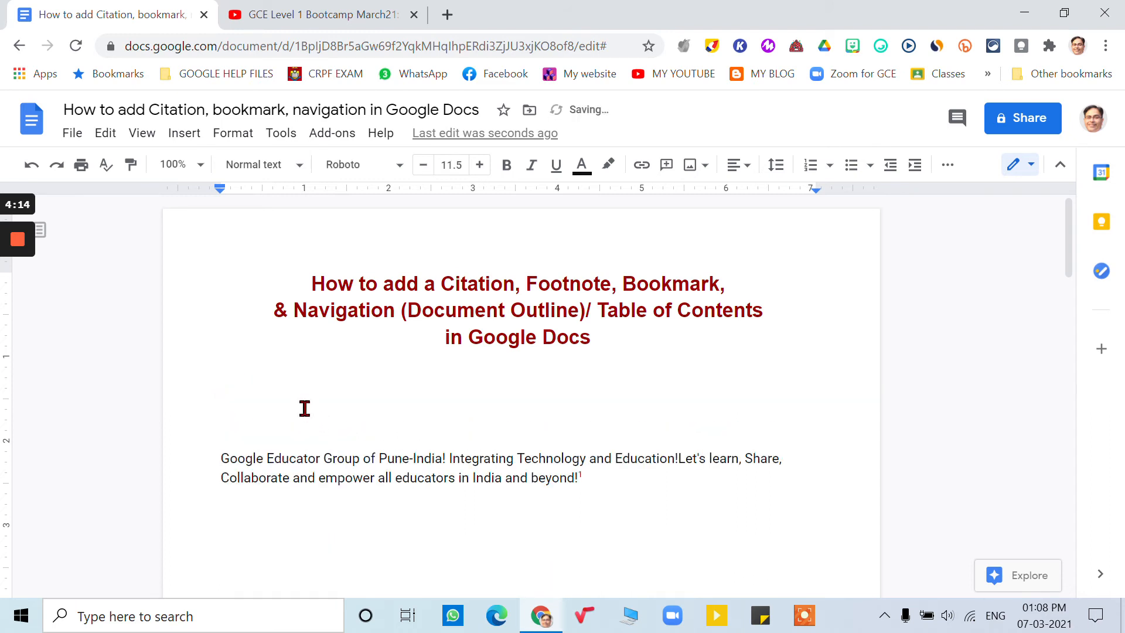
# - Insert a table of contents with page numbers on the blank line below the document title
pyautogui.click(251, 388)
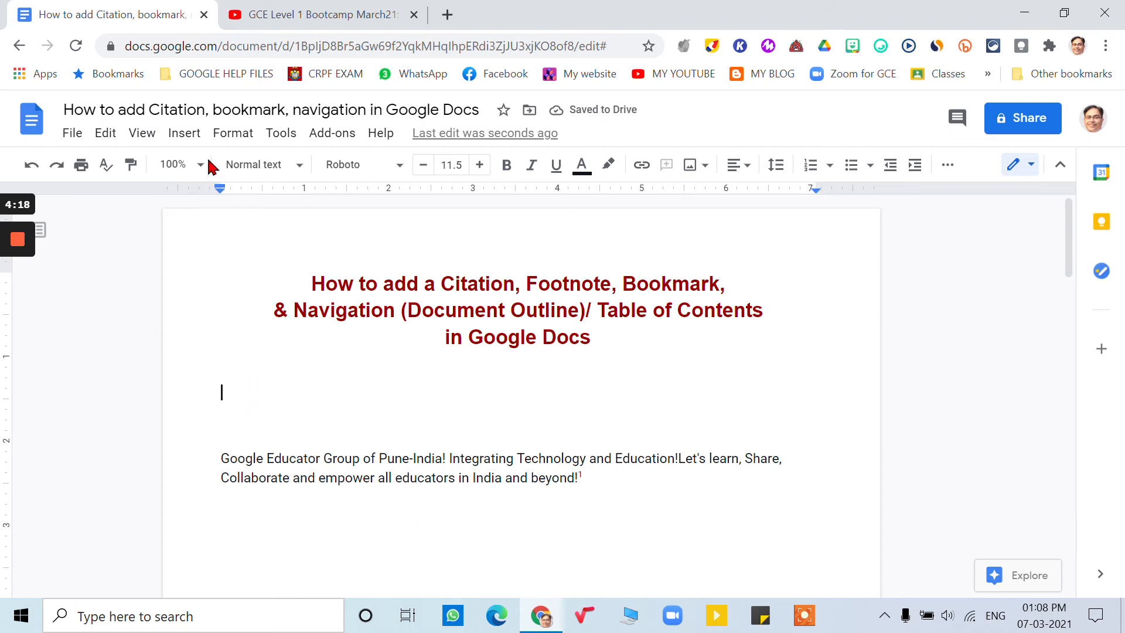
pyautogui.click(174, 138)
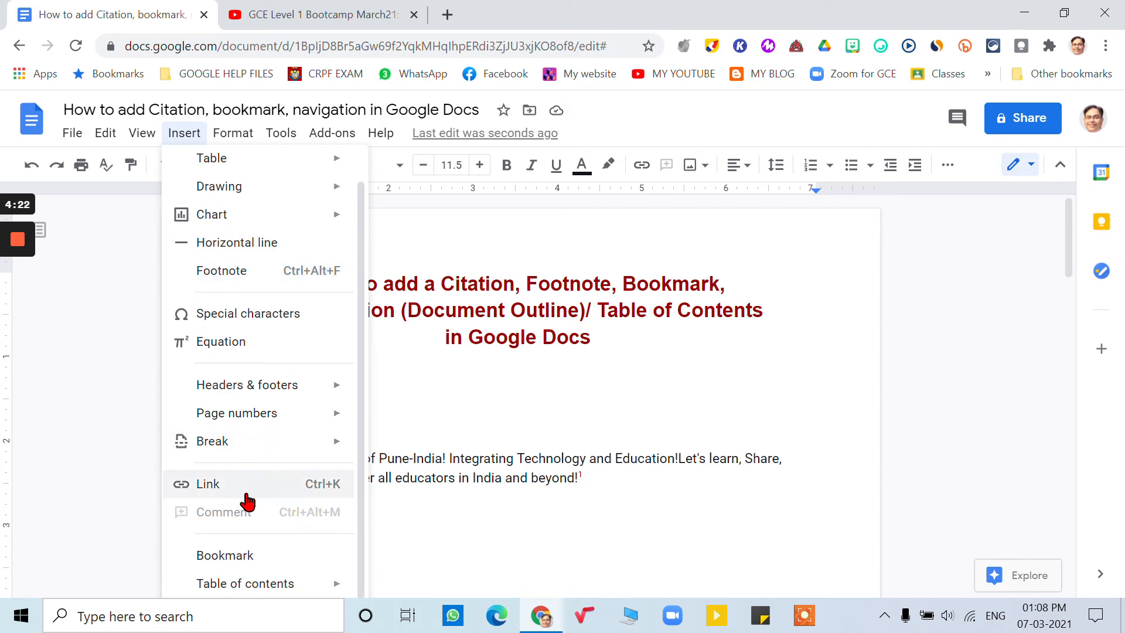
pyautogui.moveTo(255, 596)
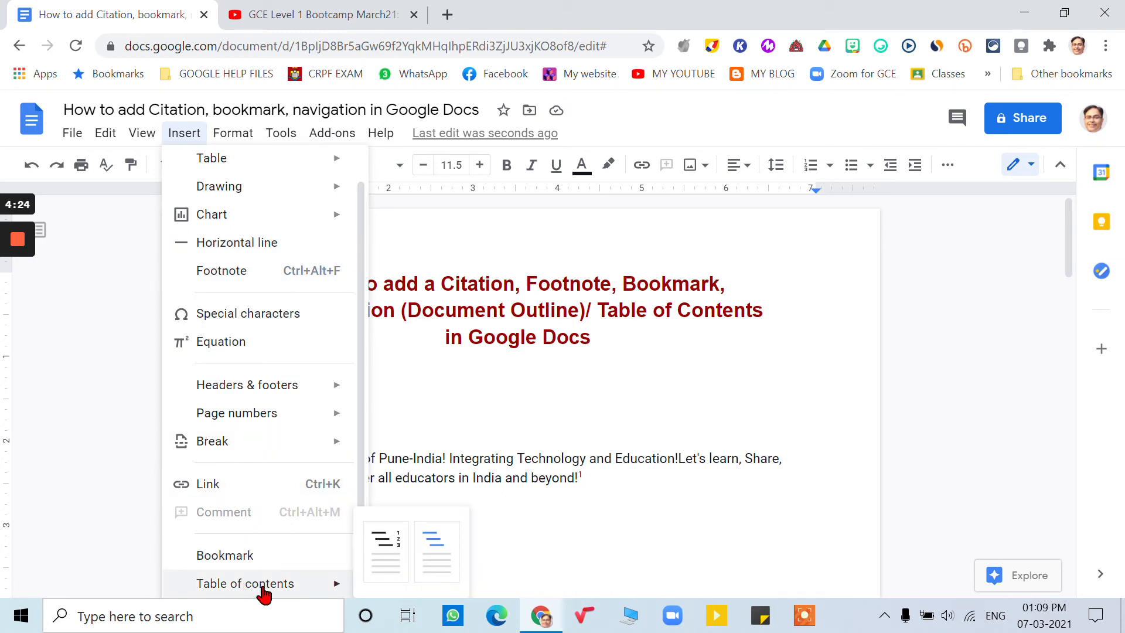
pyautogui.click(392, 552)
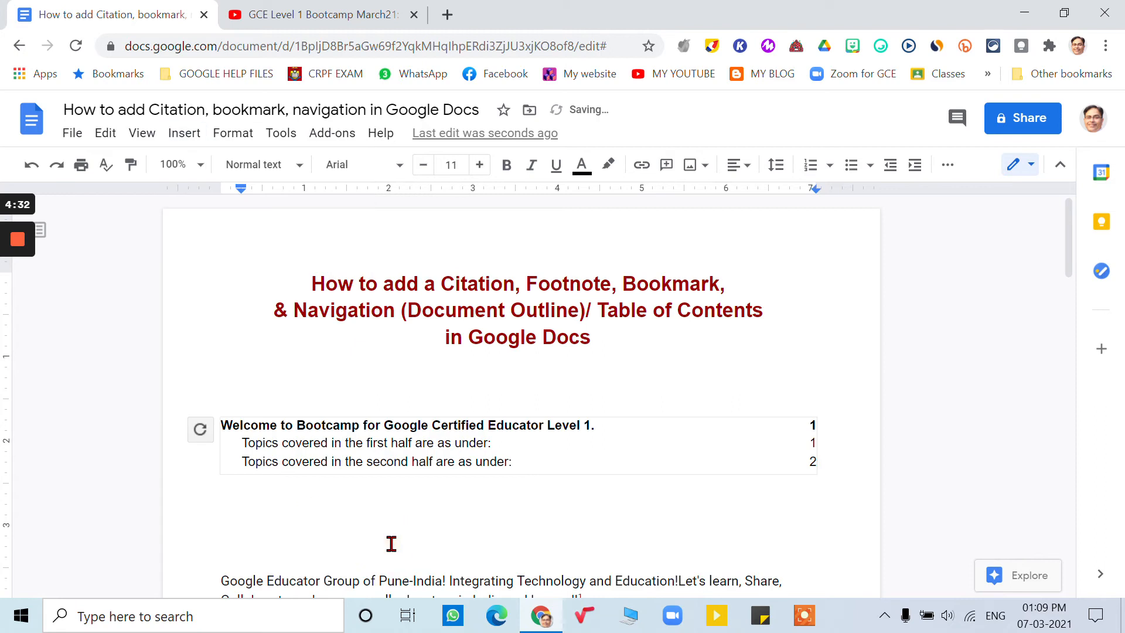
pyautogui.click(520, 463)
pyautogui.click(495, 508)
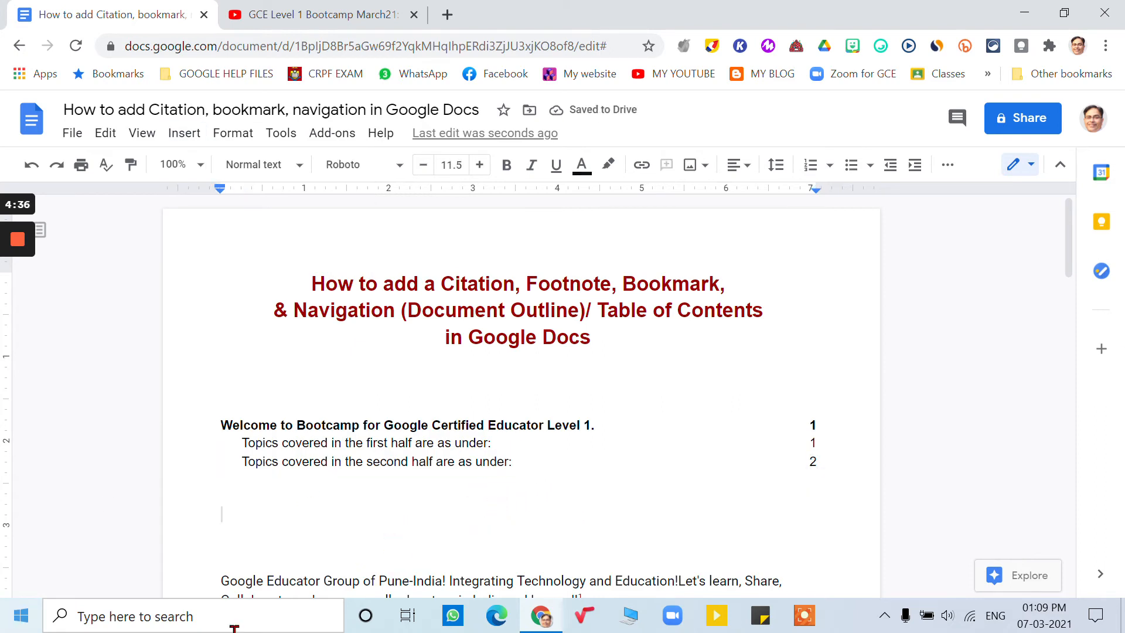
# - Delete one surplus blank line above the "Google Educator Group" paragraph and one above the "Welcome to Bootcamp" heading
pyautogui.scroll(-2, 320, 448)
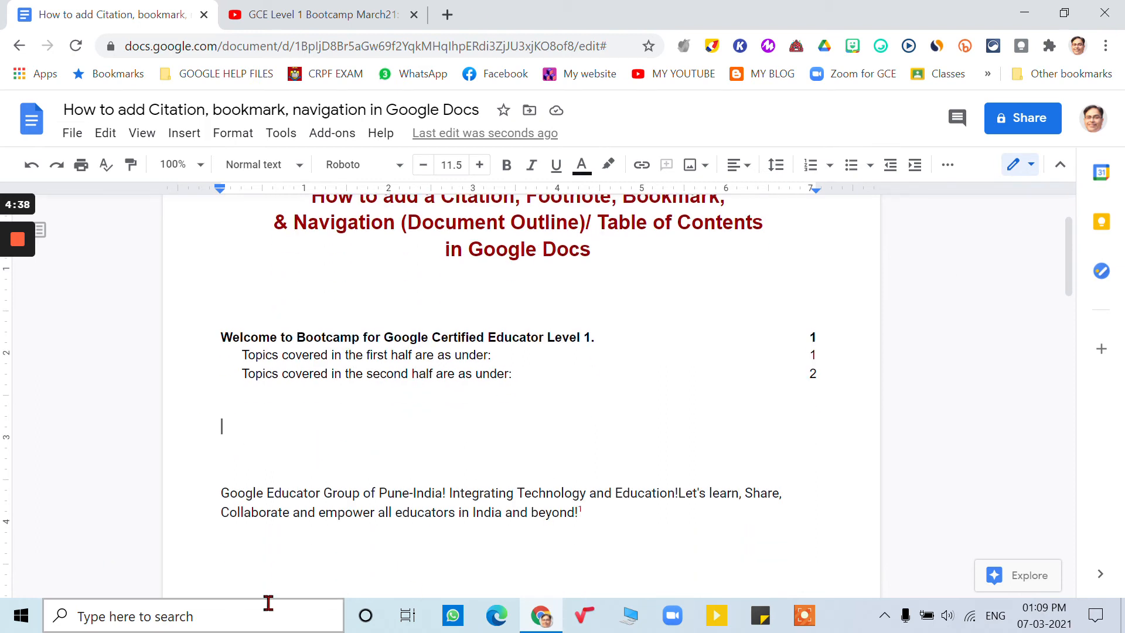
pyautogui.scroll(-2, 221, 297)
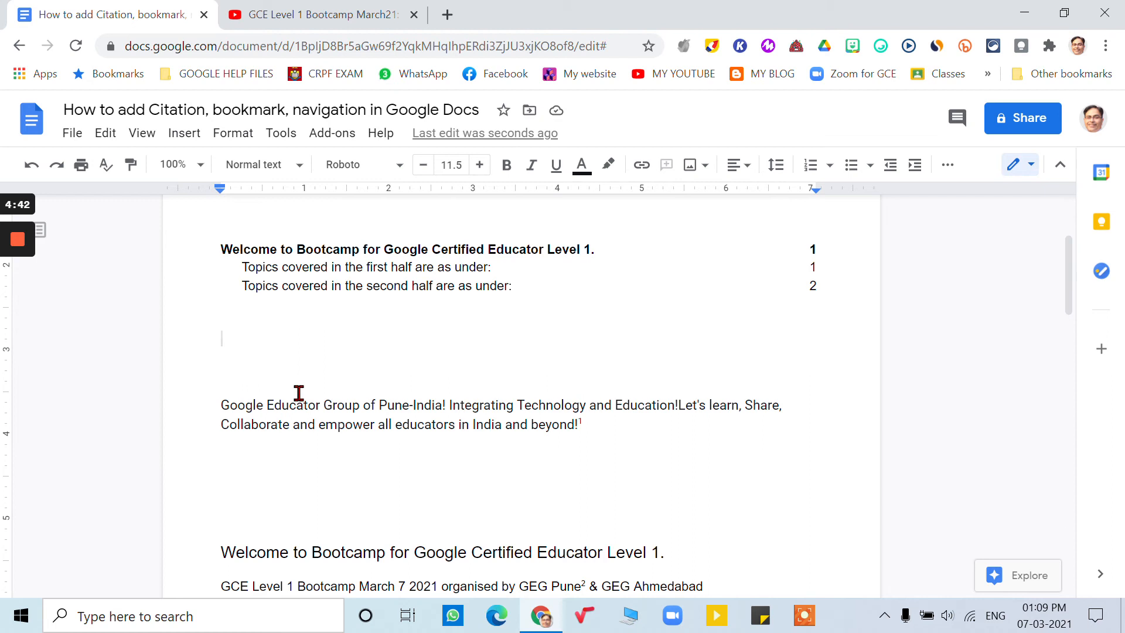
pyautogui.scroll(-1, 299, 393)
pyautogui.click(281, 478)
pyautogui.press('Delete')
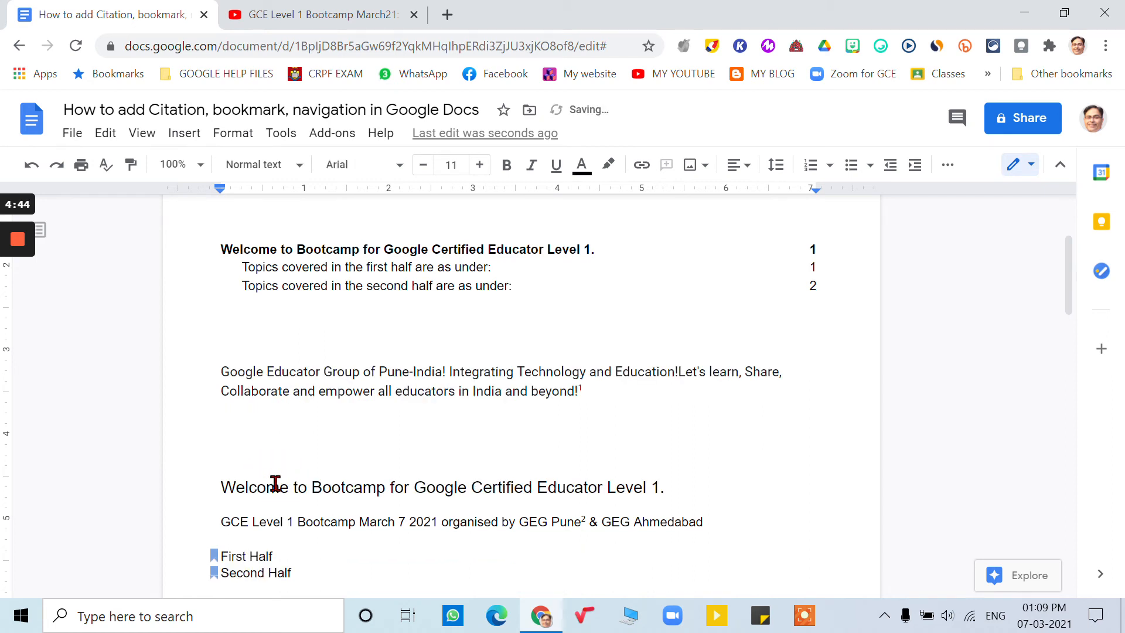
# - Show the document outline and remove the first-half and second-half topic headings from it
pyautogui.scroll(-3, 321, 503)
pyautogui.scroll(8, 403, 497)
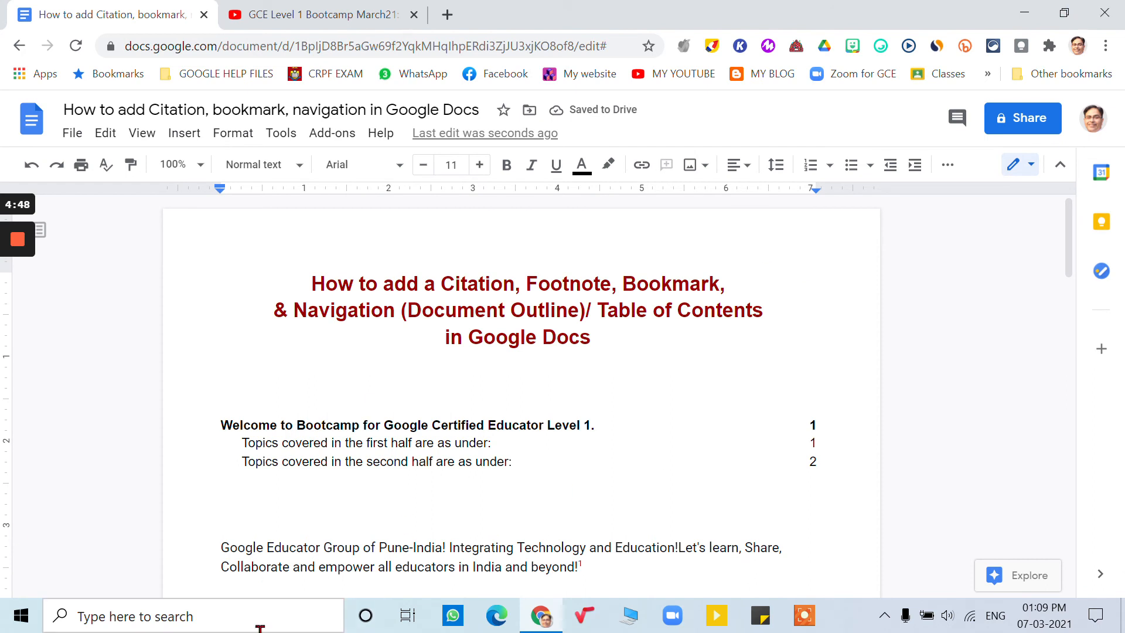
pyautogui.scroll(-6, 387, 409)
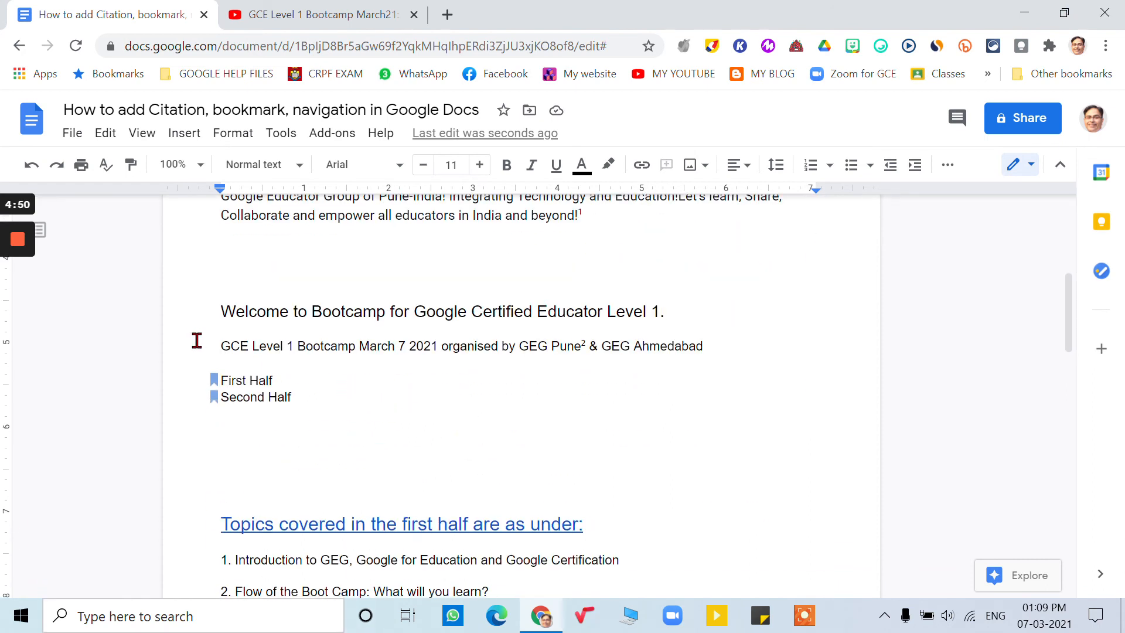
pyautogui.click(43, 238)
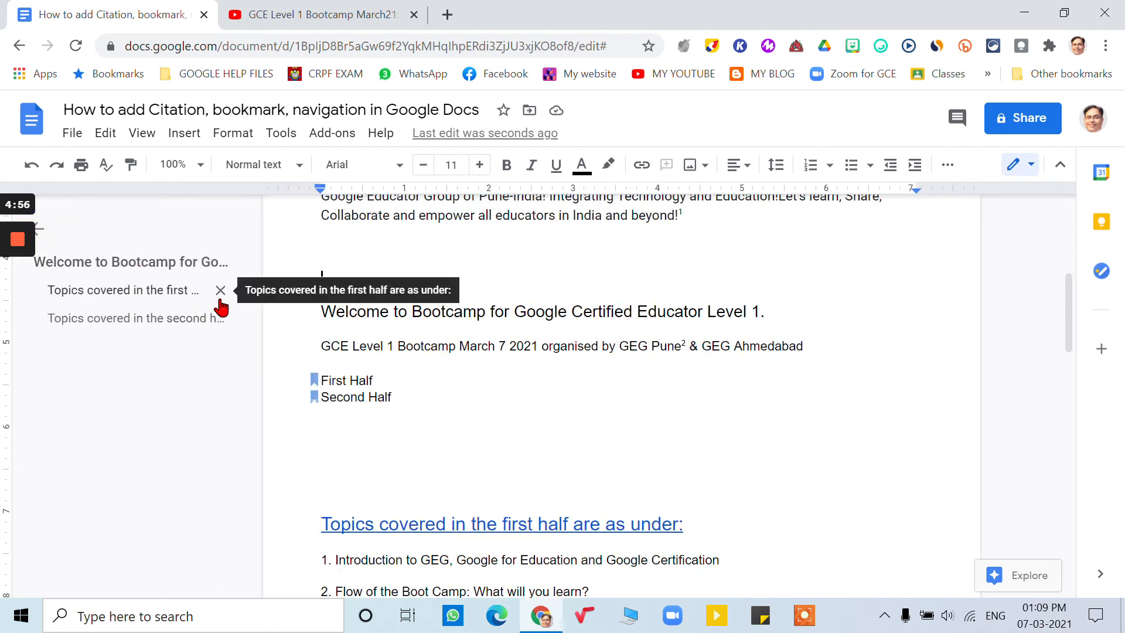
pyautogui.click(221, 292)
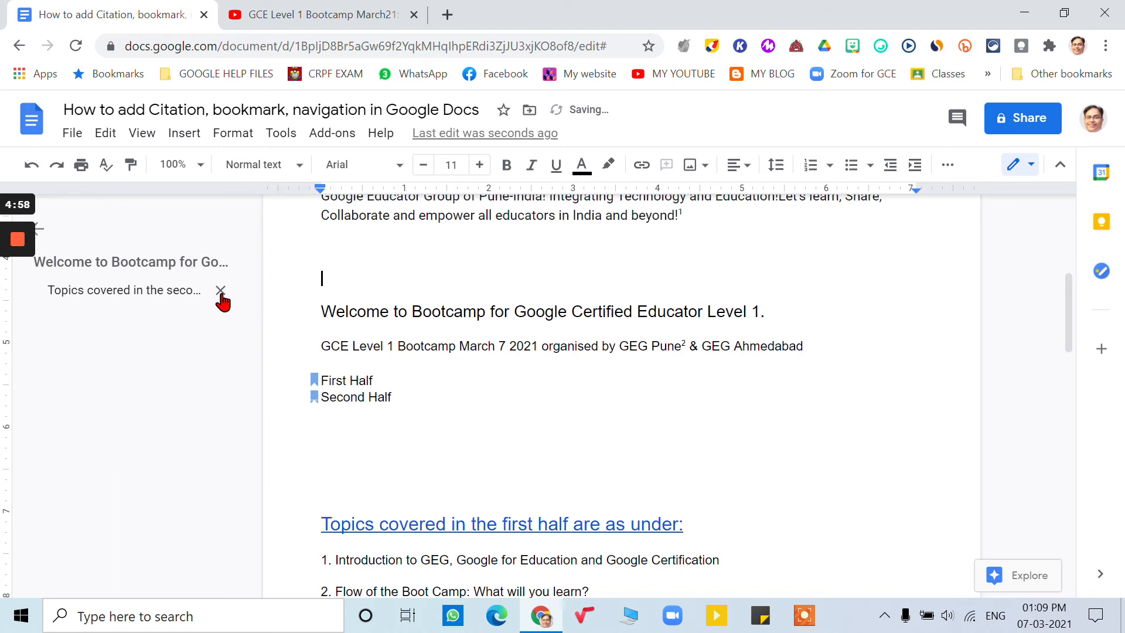
pyautogui.click(220, 291)
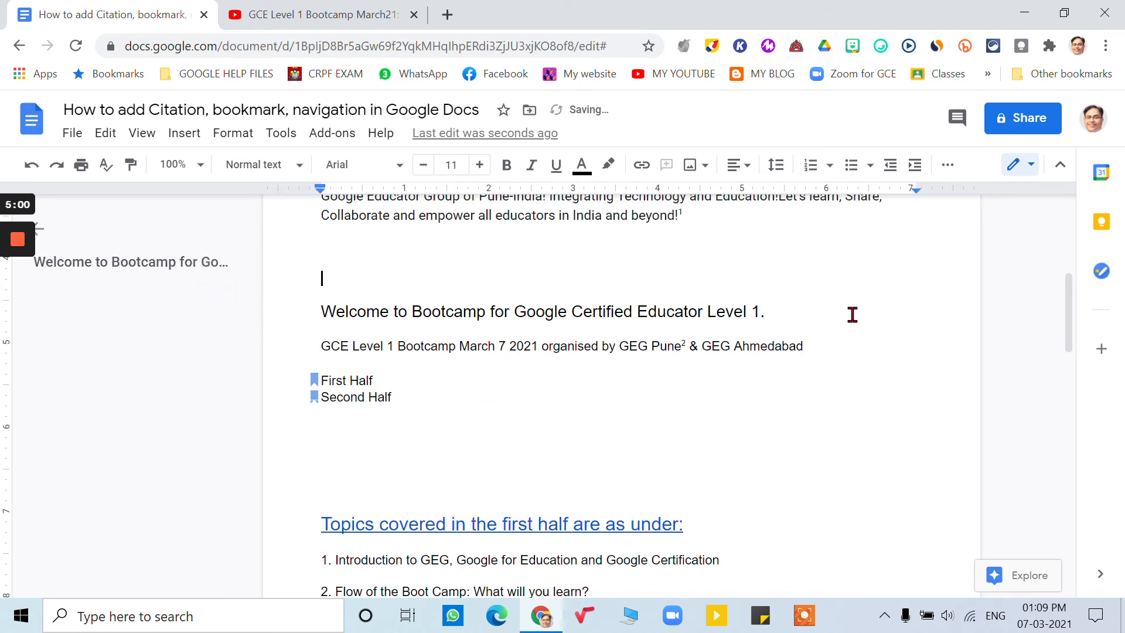
# - Apply the Heading 1 style to the "Welcome to Bootcamp" heading and reduce its font size by 2 points
pyautogui.moveTo(768, 312); pyautogui.dragTo(321, 312)
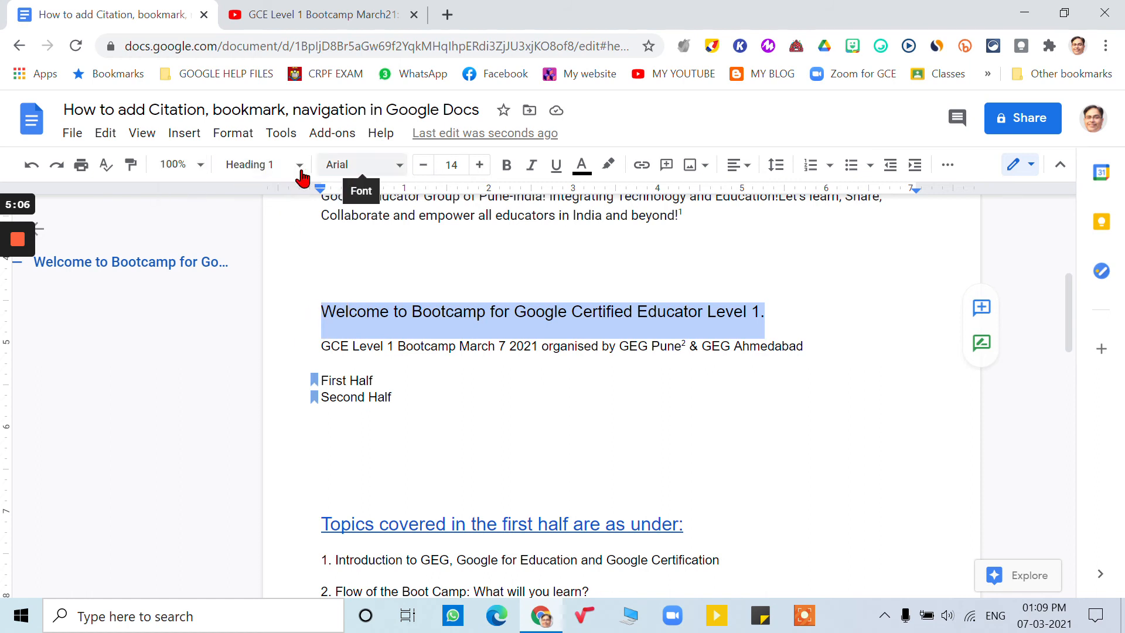
pyautogui.click(259, 167)
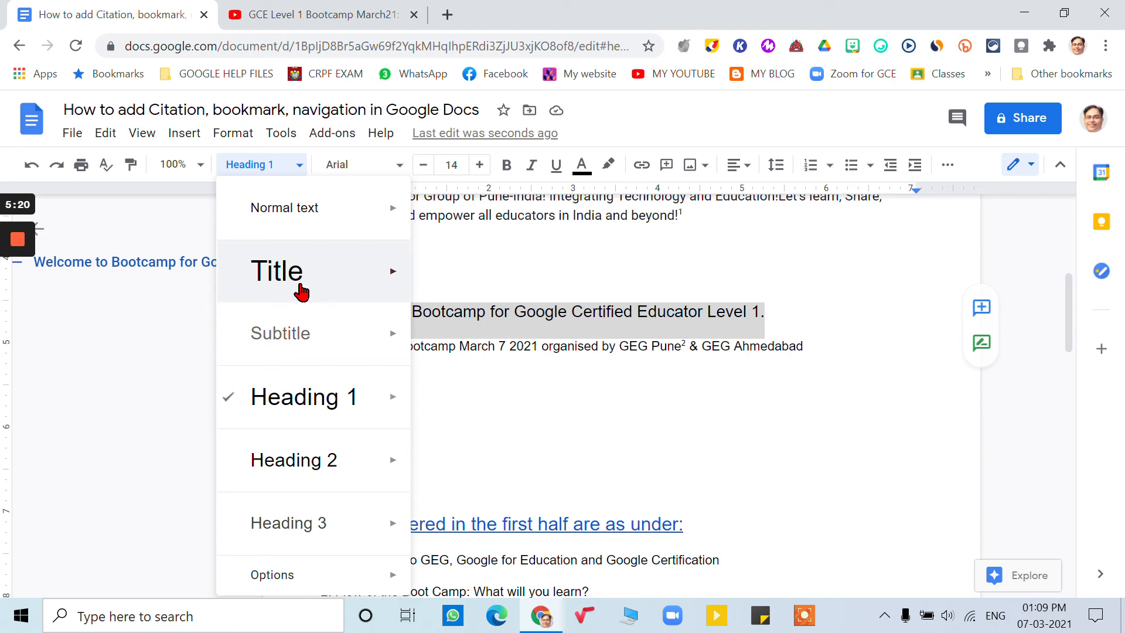
pyautogui.click(305, 404)
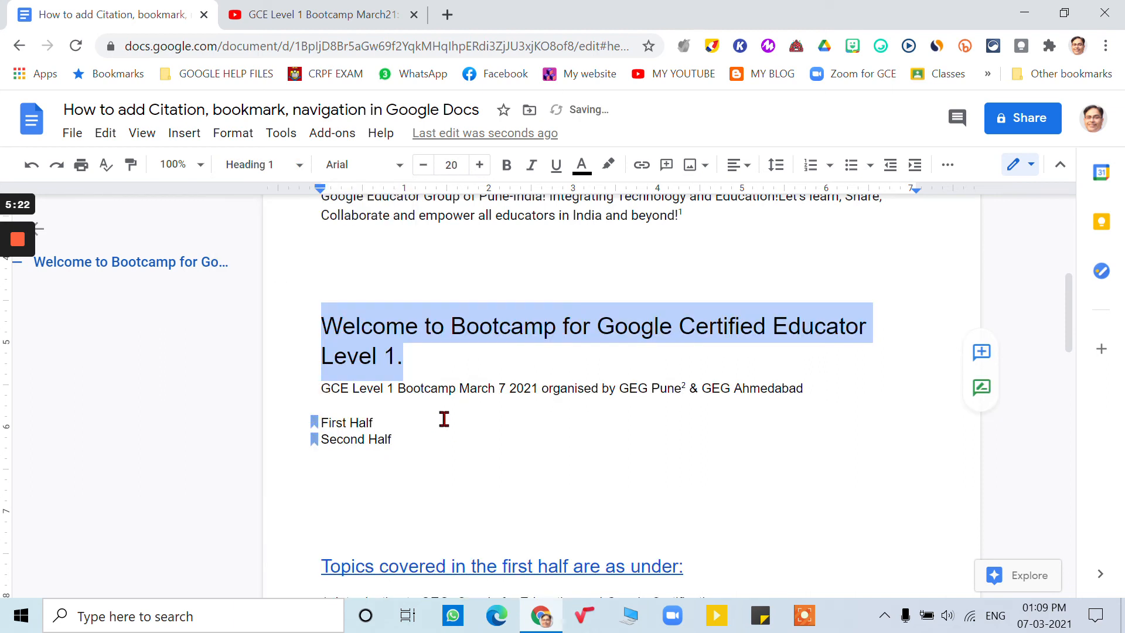
pyautogui.click(423, 165)
pyautogui.click(423, 164)
# - Reapply the Heading 2 style to the "Topics covered in the first half are as under:" heading
pyautogui.scroll(1, 449, 408)
pyautogui.scroll(-3, 449, 407)
pyautogui.click(789, 396)
pyautogui.click(706, 442)
pyautogui.moveTo(511, 441); pyautogui.dragTo(324, 440)
pyautogui.click(261, 167)
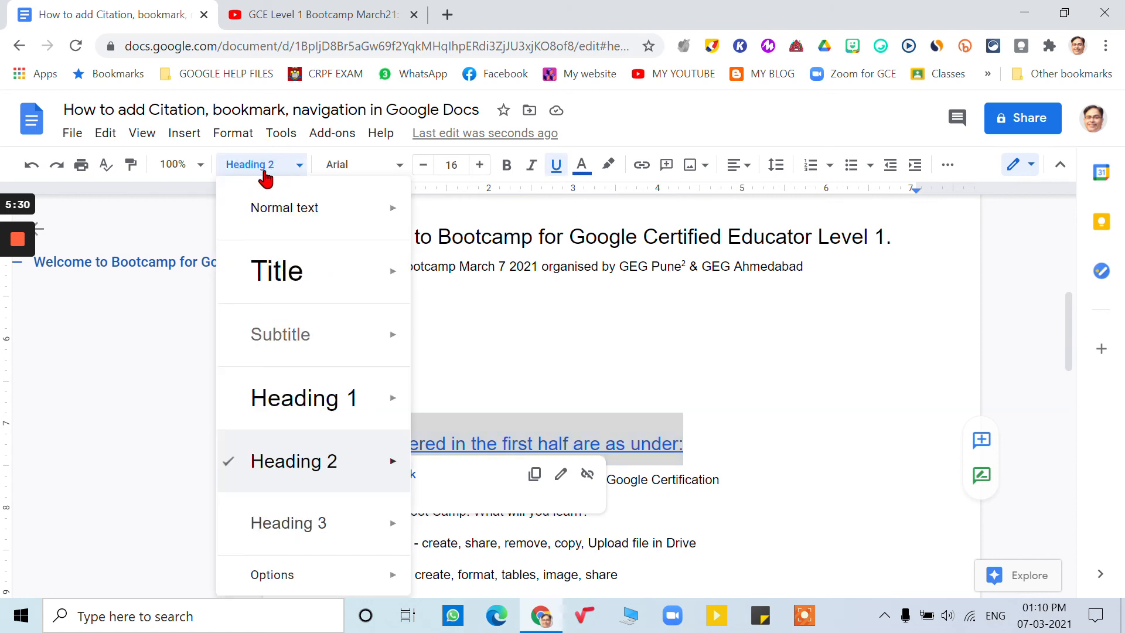
pyautogui.click(293, 467)
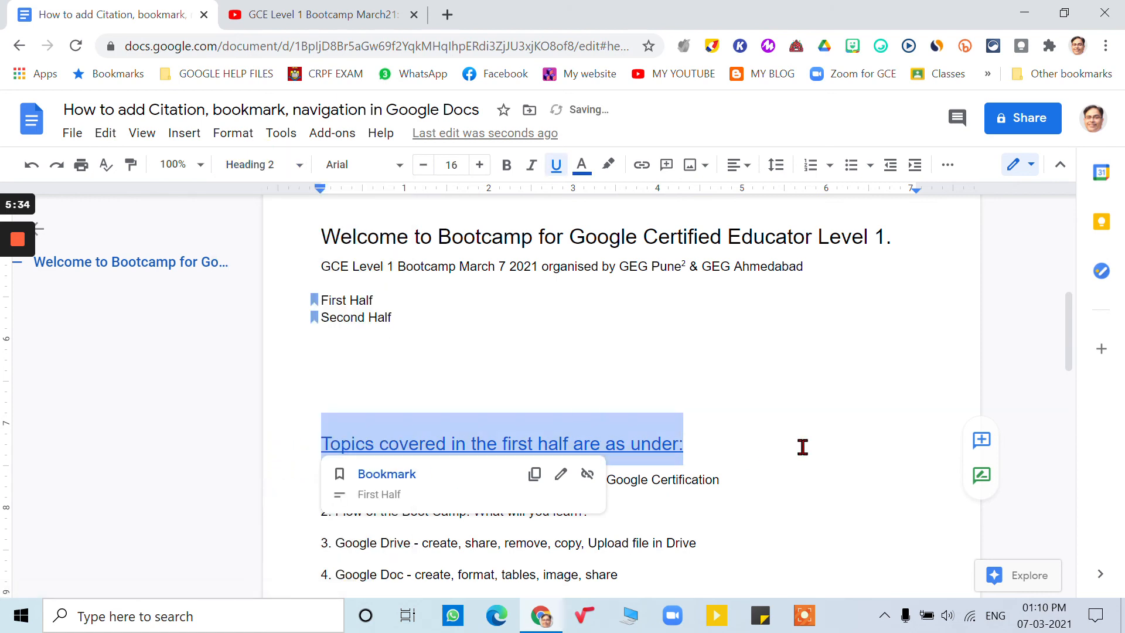
pyautogui.scroll(-2, 785, 451)
pyautogui.click(709, 424)
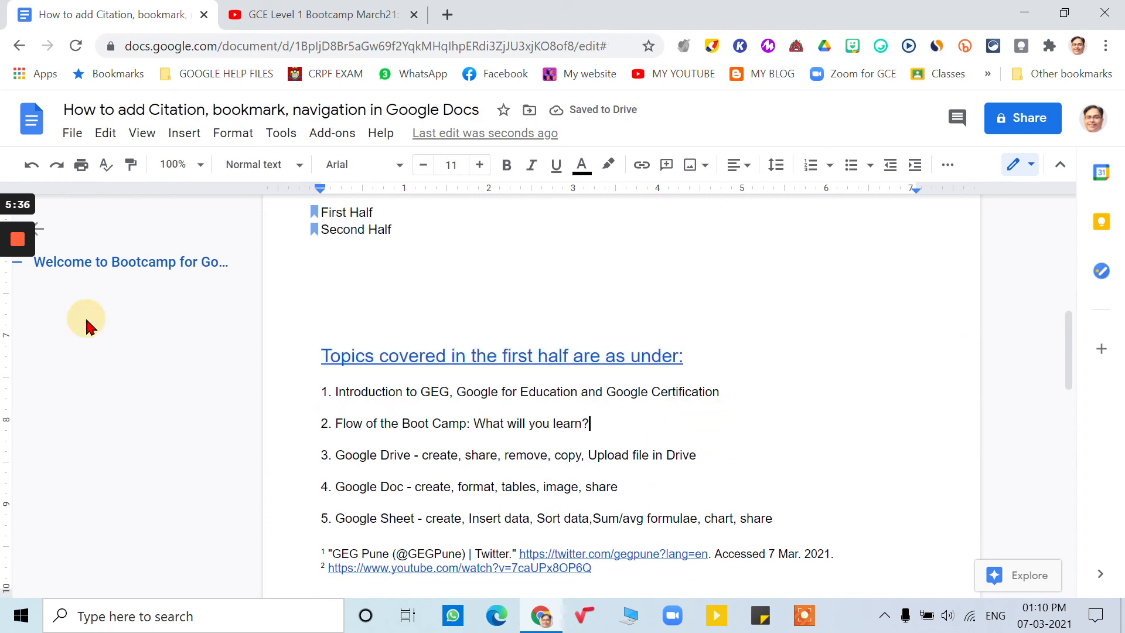
# - Apply the Heading 3 style to the "Topics covered in the second half are as under:" heading
pyautogui.scroll(-5, 405, 475)
pyautogui.scroll(-5, 404, 475)
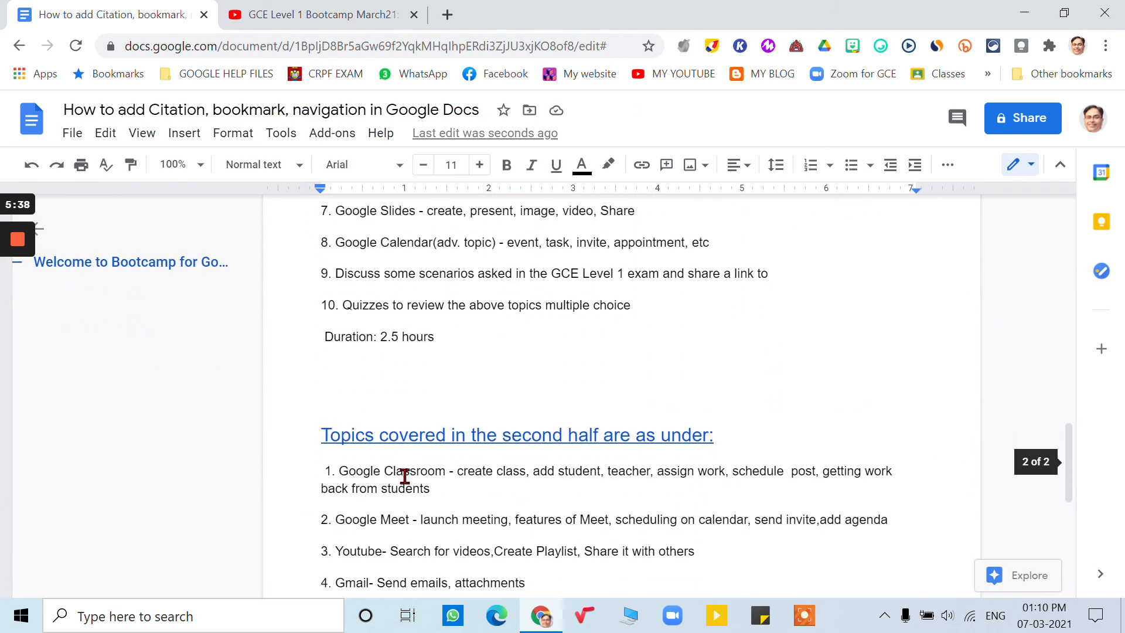
pyautogui.moveTo(714, 435); pyautogui.dragTo(326, 436)
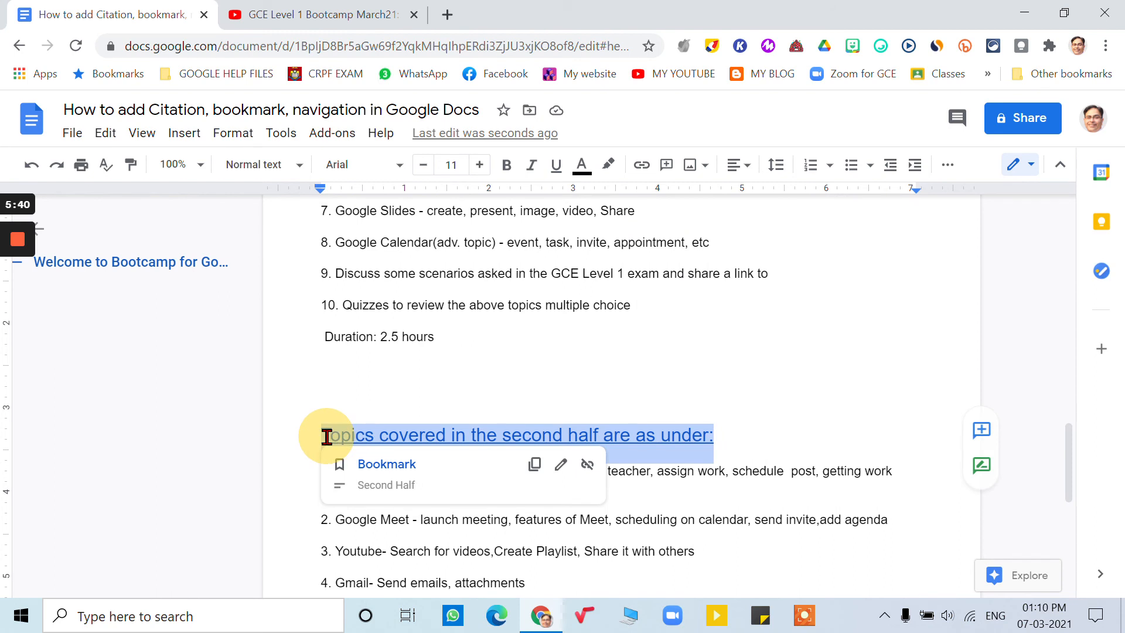
pyautogui.click(252, 169)
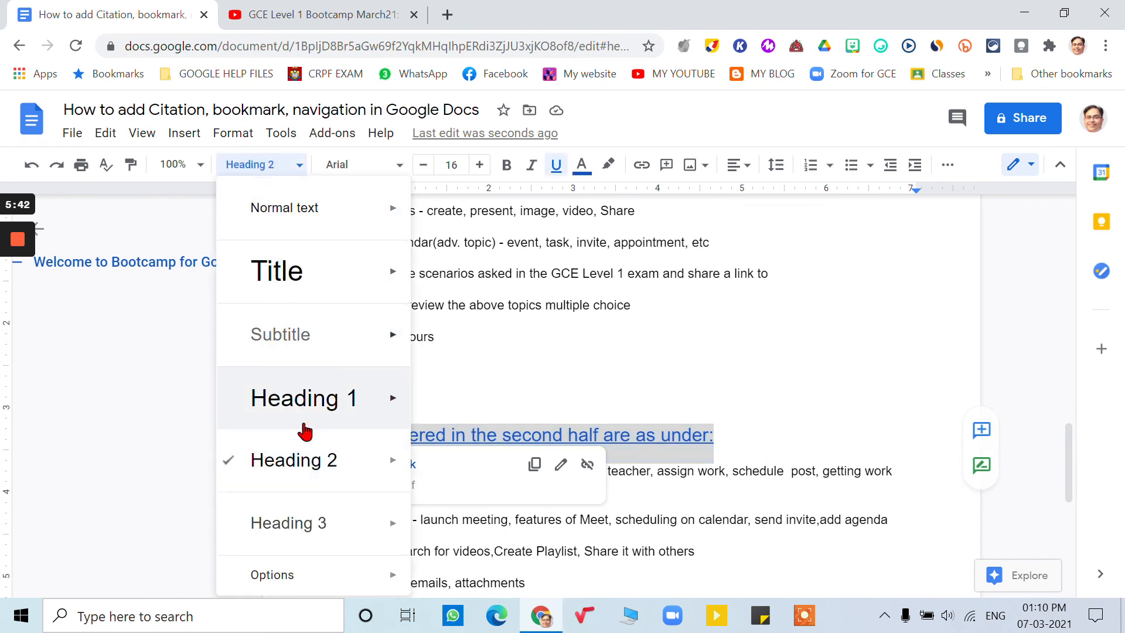
pyautogui.click(297, 524)
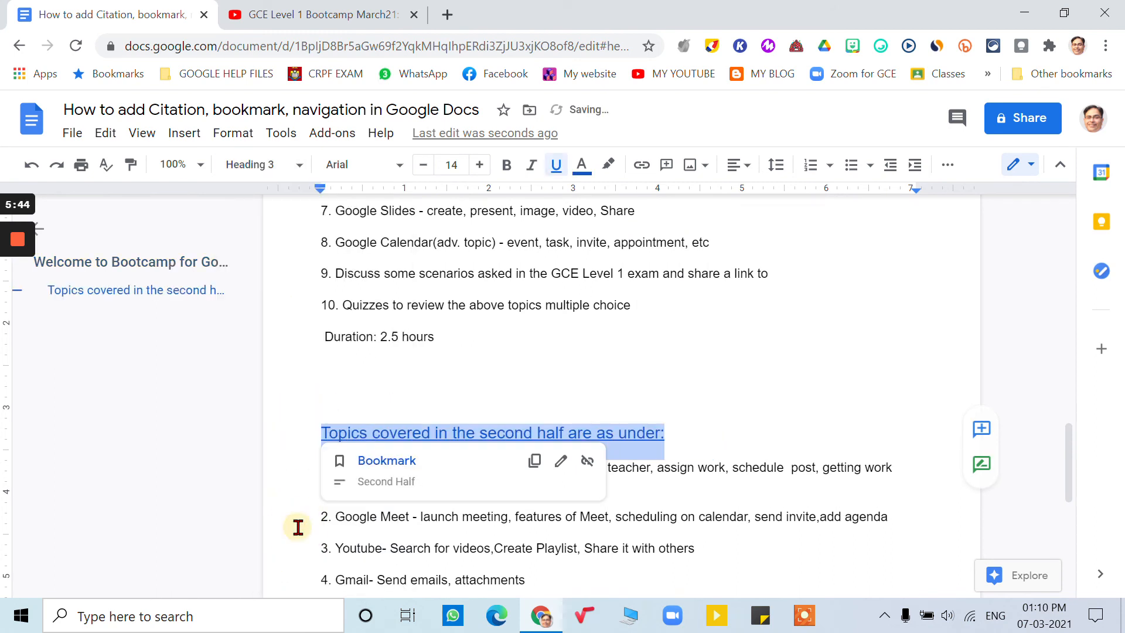
pyautogui.click(592, 402)
# - Apply the Heading 3 style to the "Topics covered in the first half are as under:" heading
pyautogui.scroll(5, 563, 399)
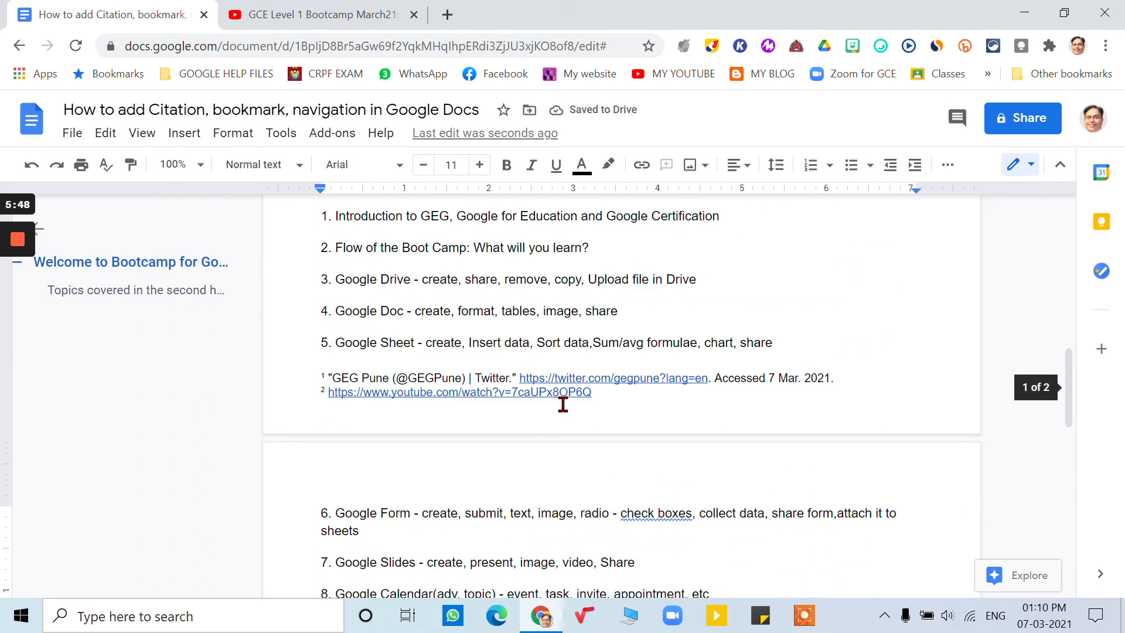
pyautogui.scroll(4, 445, 403)
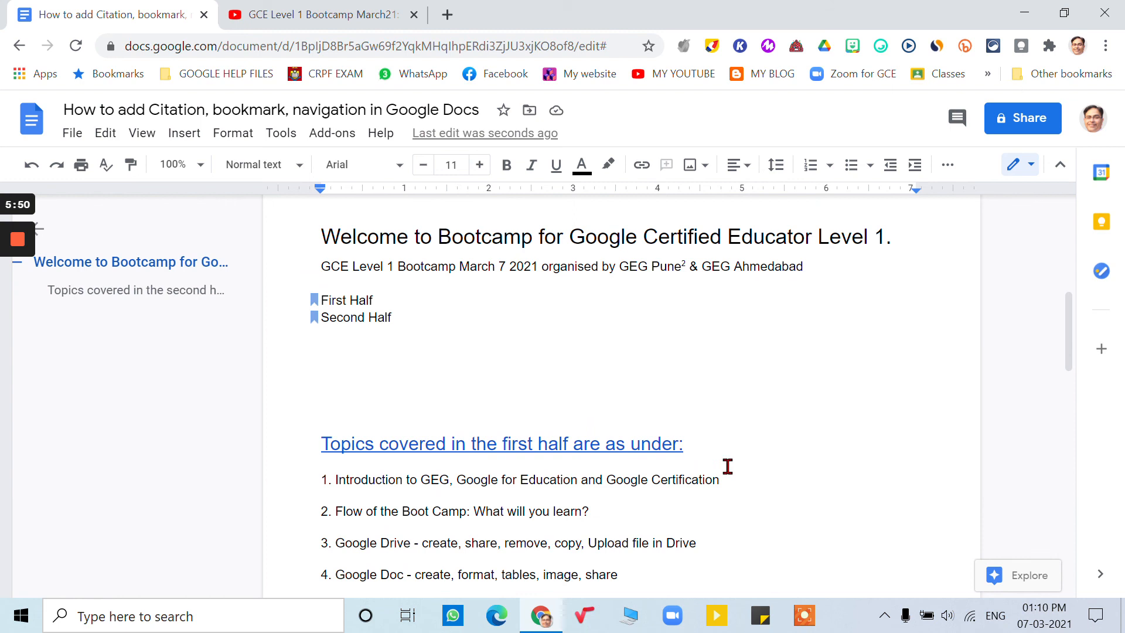
pyautogui.moveTo(709, 448); pyautogui.dragTo(321, 443)
pyautogui.click(252, 166)
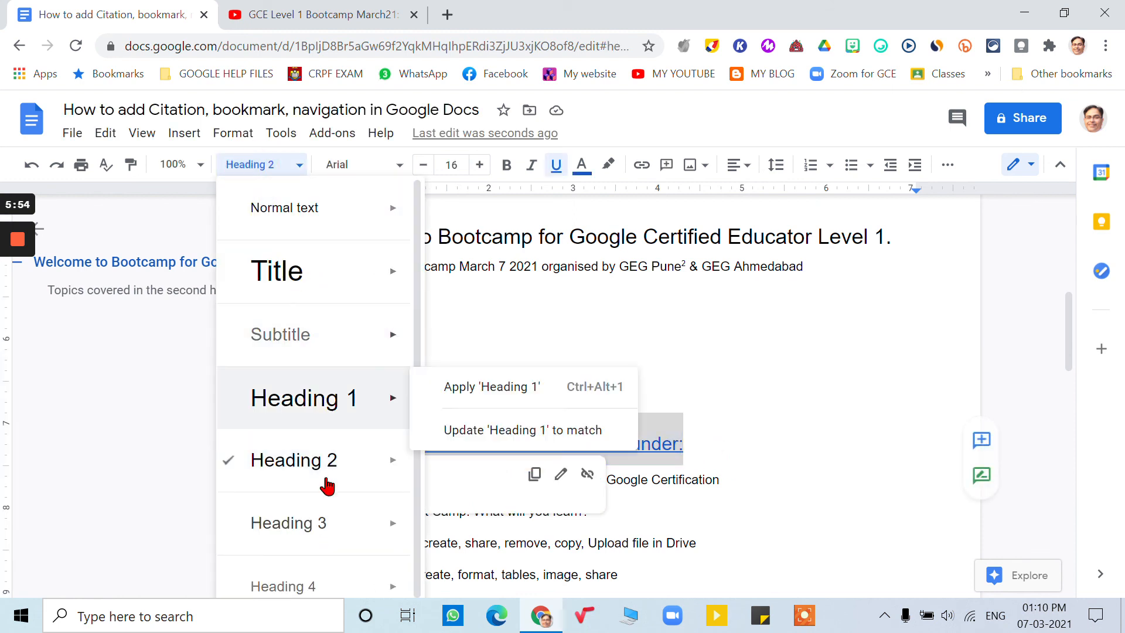
pyautogui.click(312, 521)
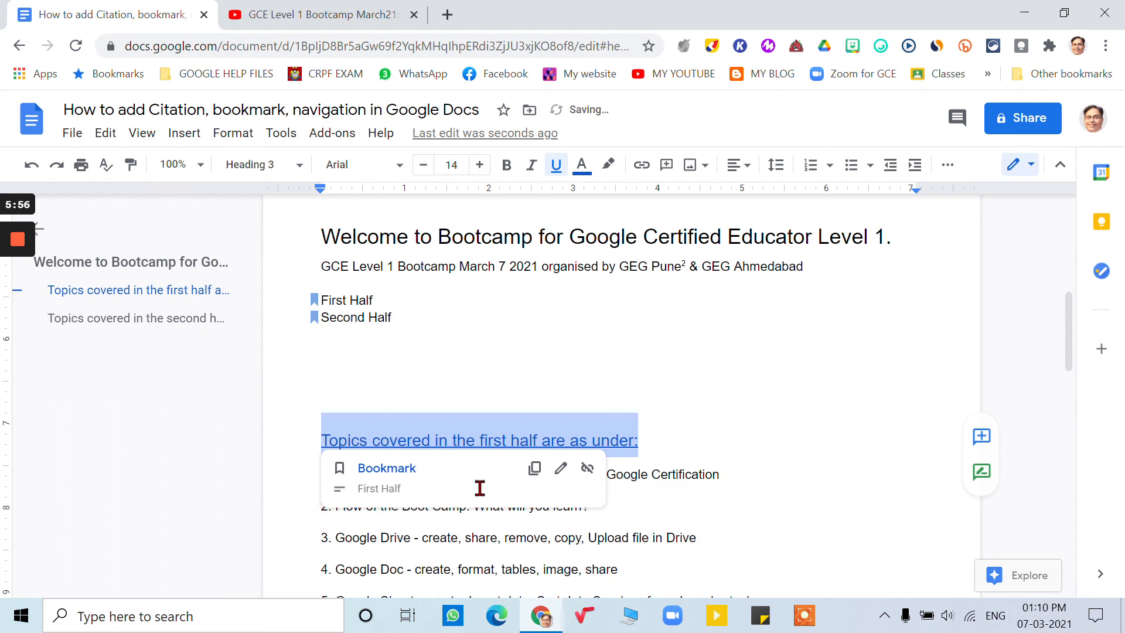
pyautogui.click(441, 392)
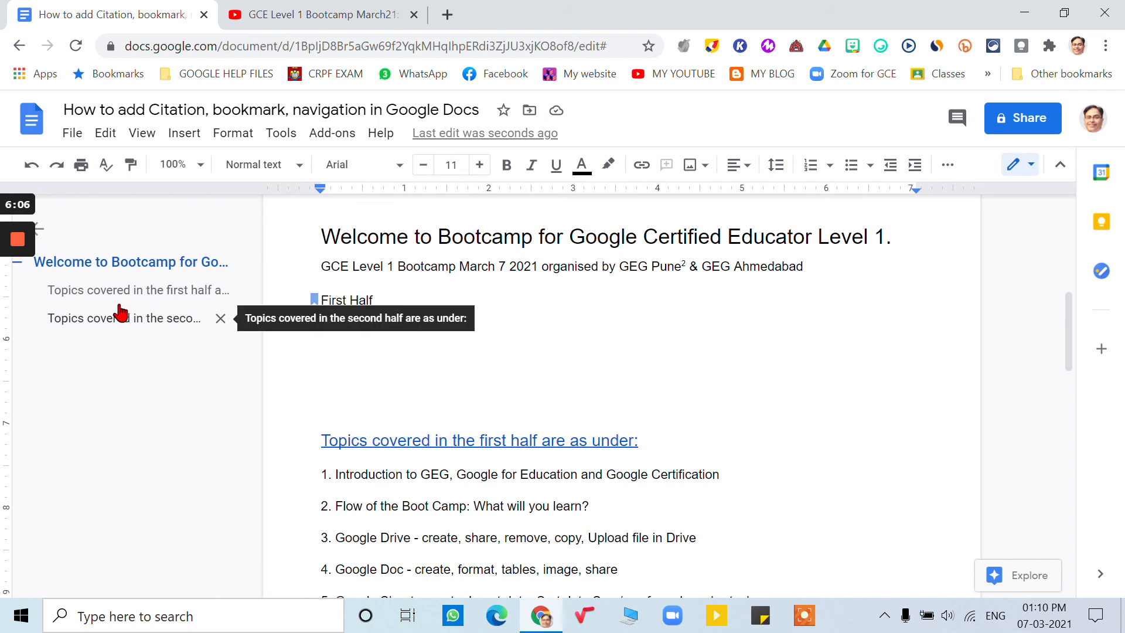
# - Jump to the second-half topics section from the document outline and look through its list
pyautogui.scroll(7, 432, 387)
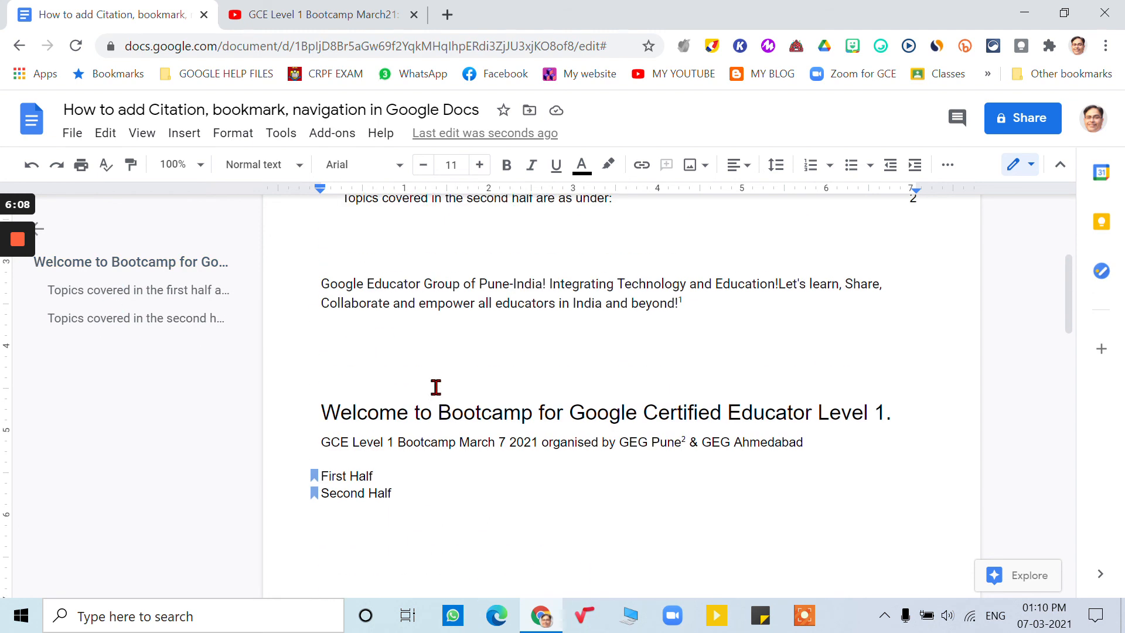
pyautogui.click(94, 330)
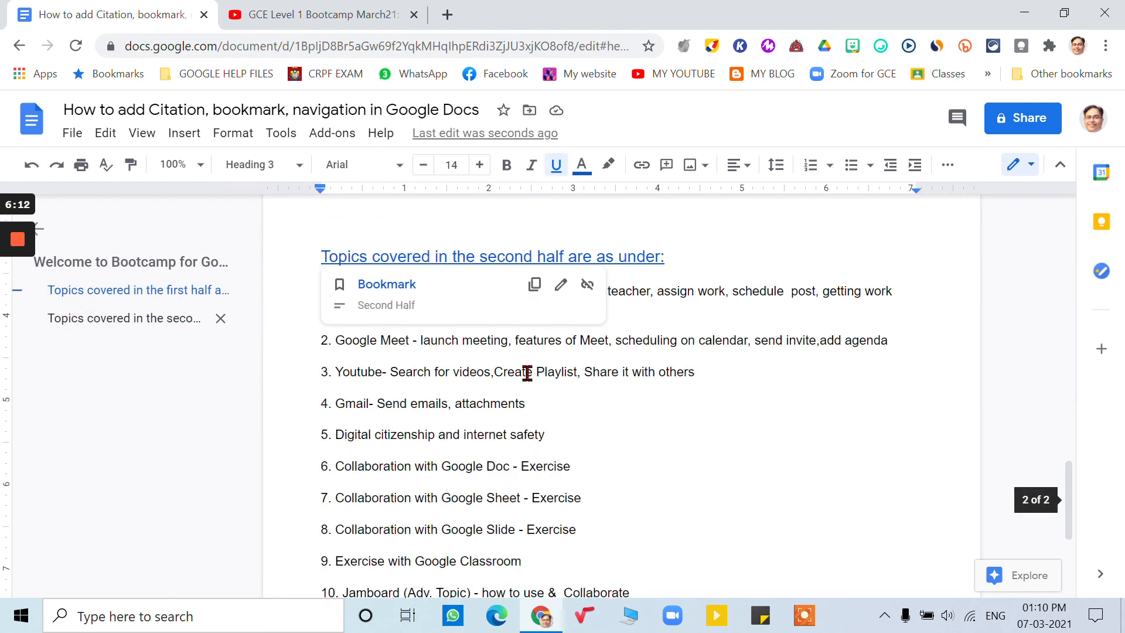
pyautogui.click(675, 401)
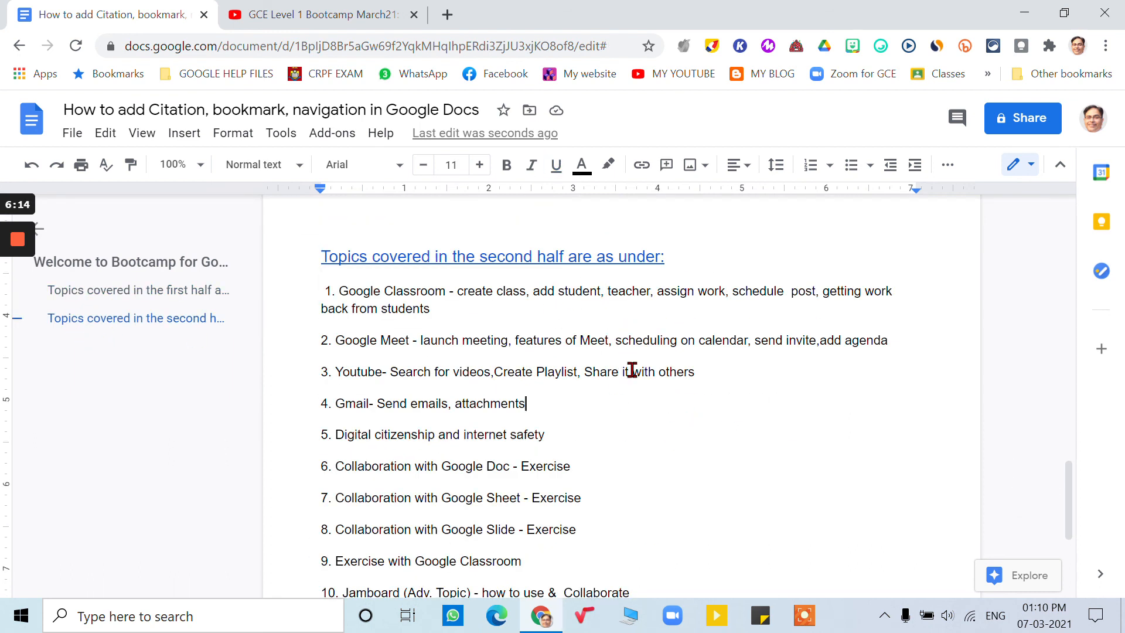
pyautogui.scroll(-5, 643, 397)
# - Update the table of contents below the document title to match the changed heading levels
pyautogui.scroll(7, 665, 445)
pyautogui.scroll(15, 667, 444)
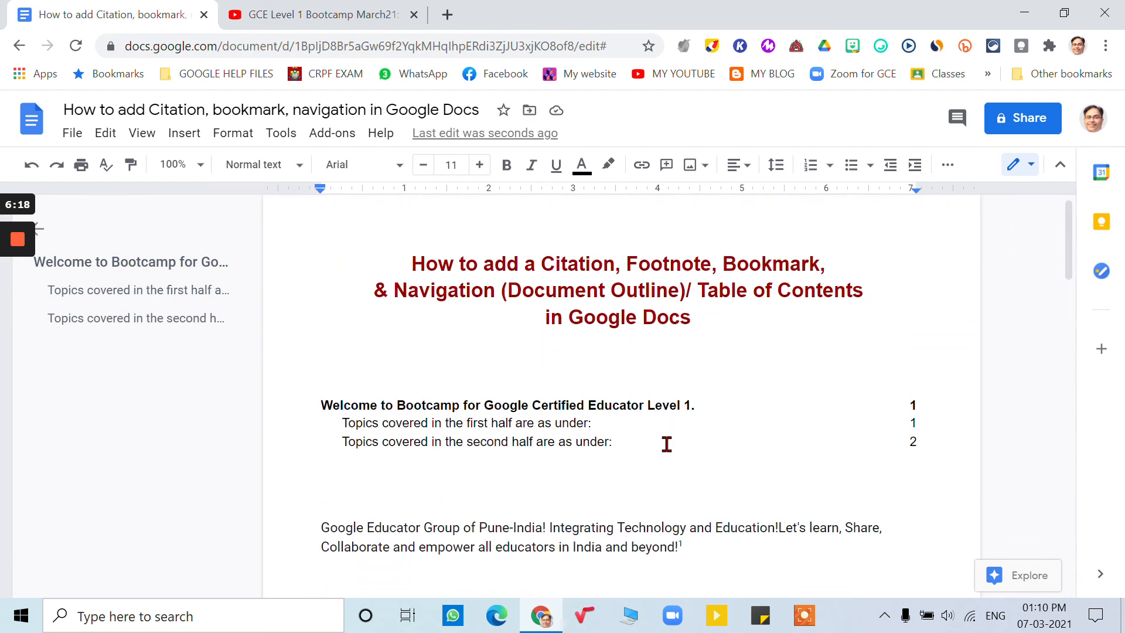
pyautogui.scroll(1, 667, 445)
pyautogui.click(369, 423)
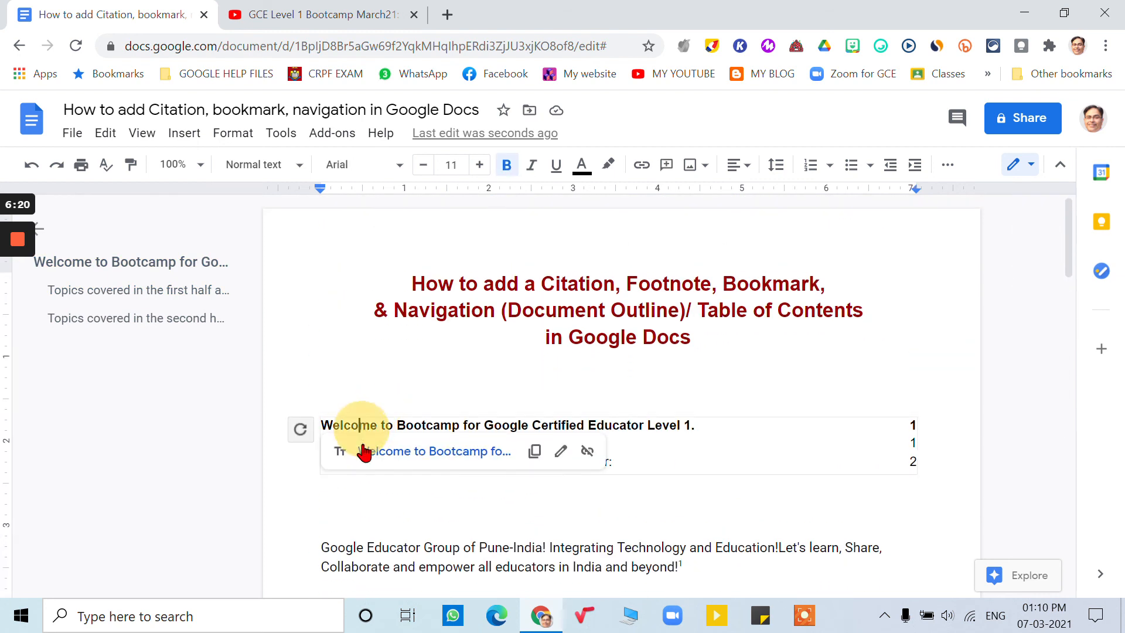
pyautogui.click(300, 433)
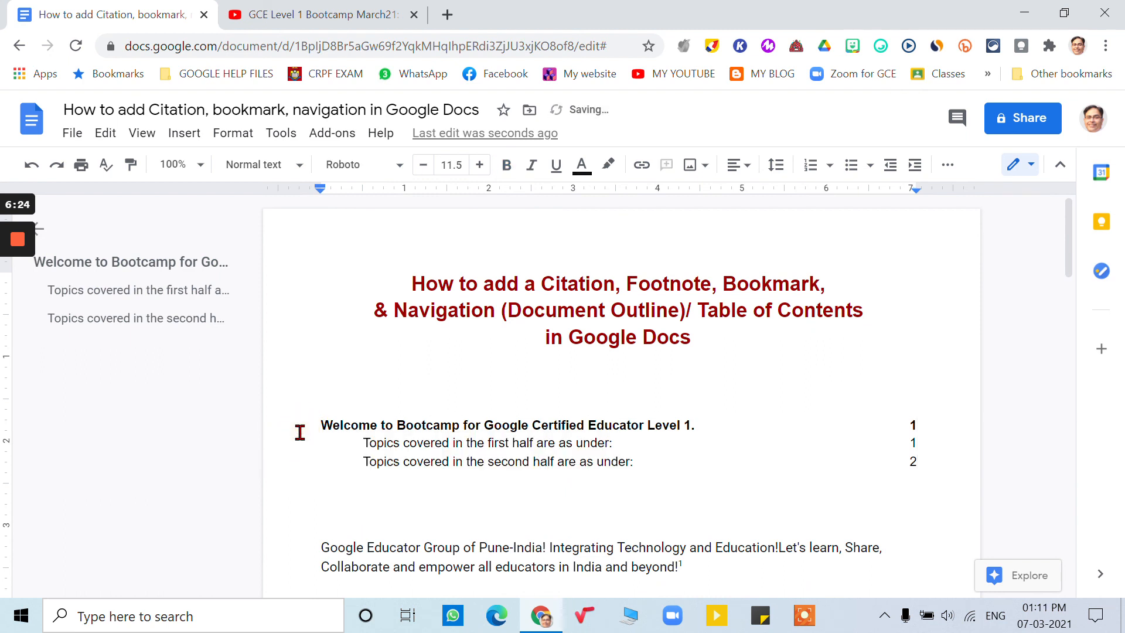
pyautogui.click(493, 449)
pyautogui.scroll(-17, 493, 457)
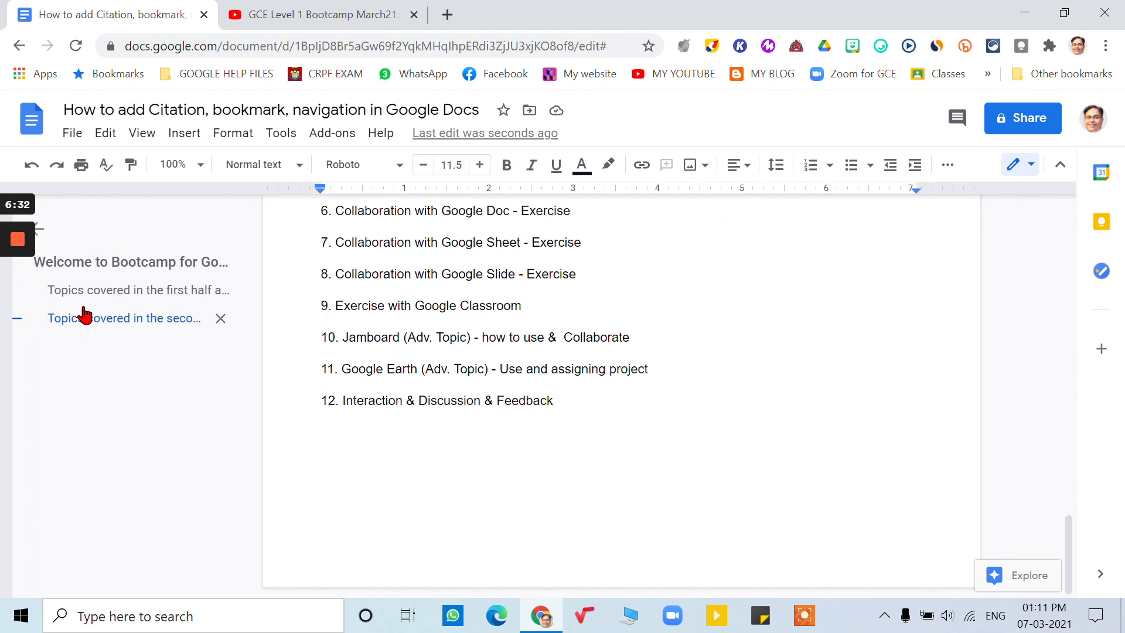
pyautogui.moveTo(18, 245)
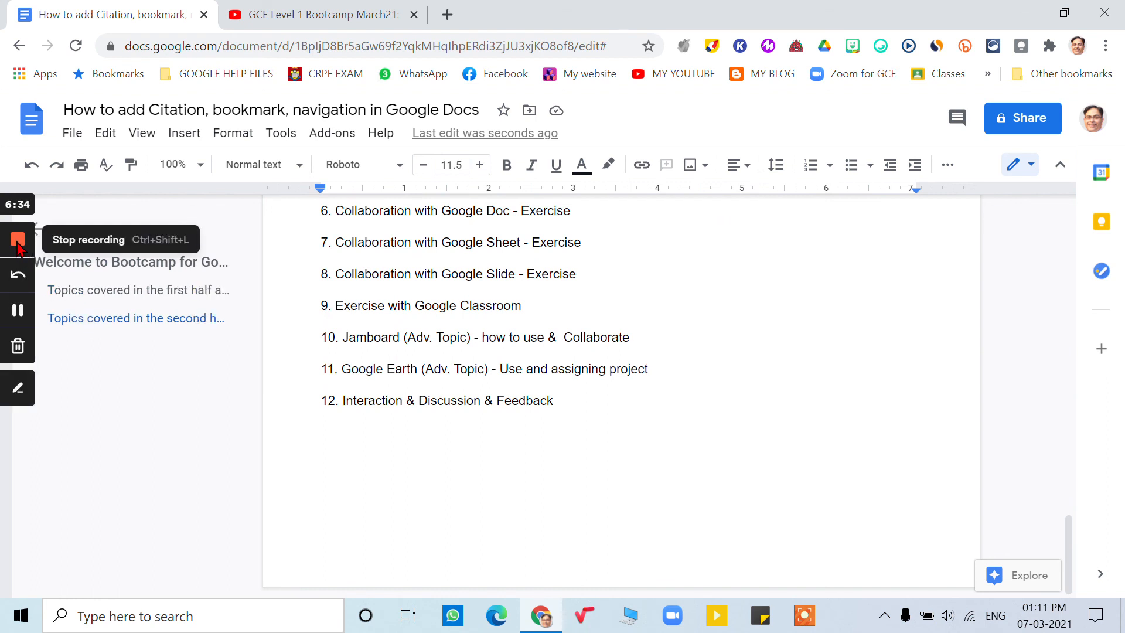